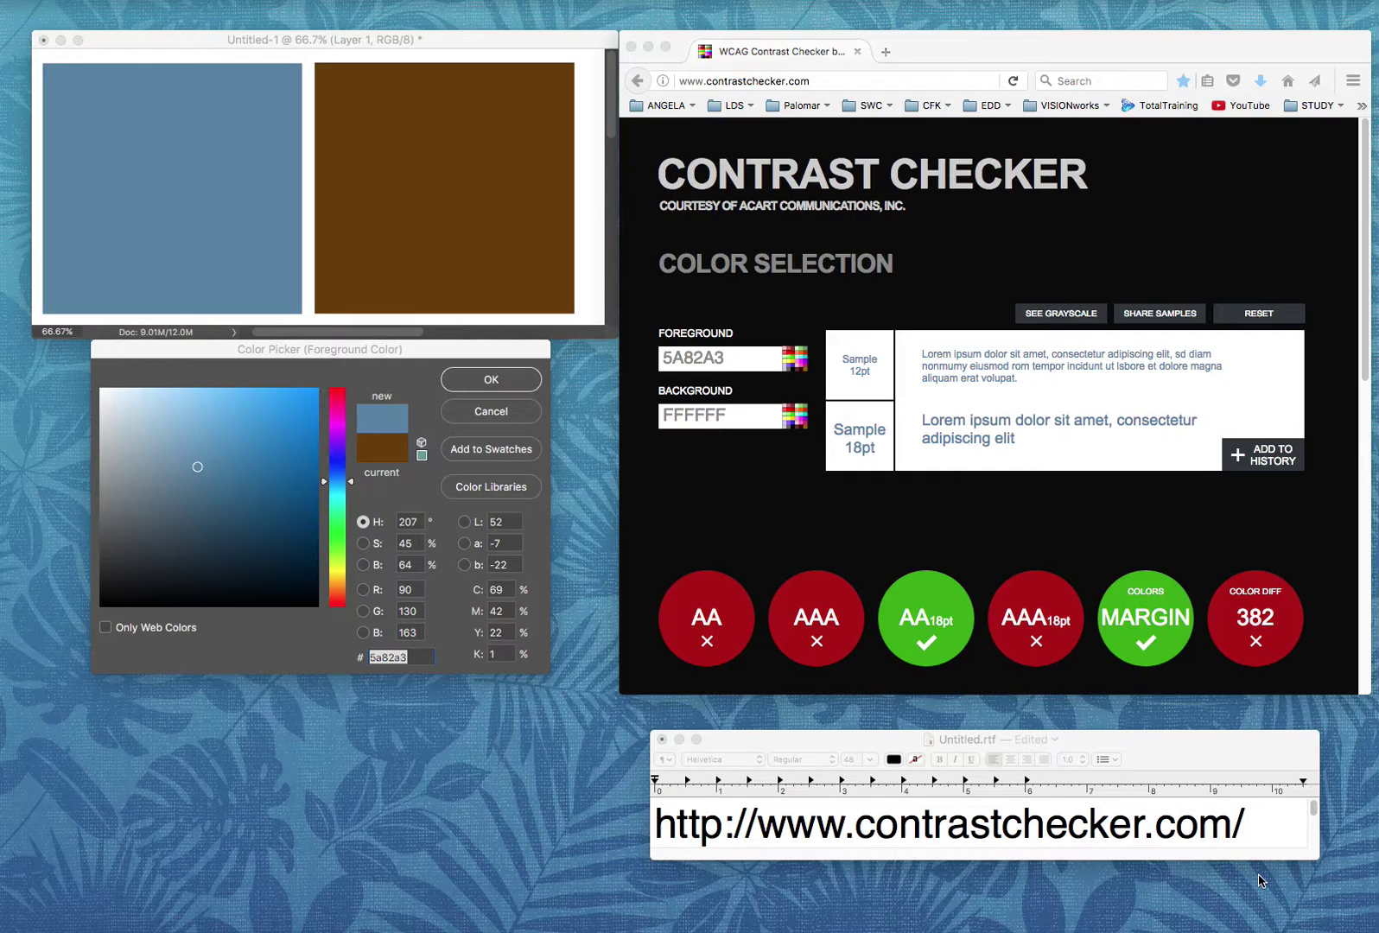
Step: Reset the contrast checker to its default foreground and background colors
click(1256, 316)
click(1256, 317)
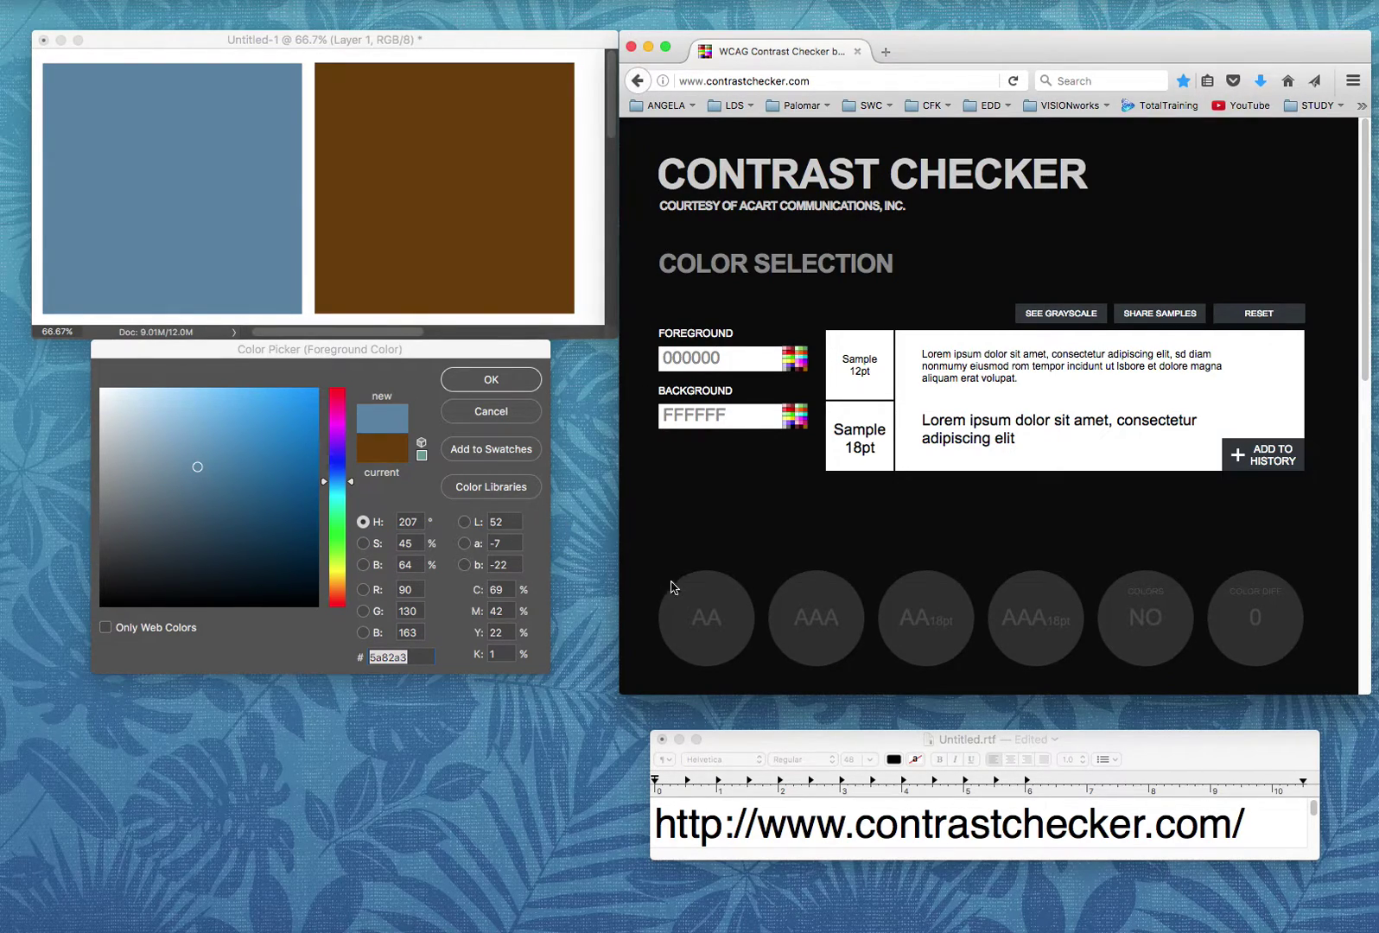
mouse_move(1110, 50)
mouse_down()
mouse_move(1098, 52)
mouse_move(1123, 55)
mouse_move(1107, 64)
mouse_up()
Step: Switch to Photoshop and sample the brown square followed by the blue square into the foreground Color Picker
click(256, 210)
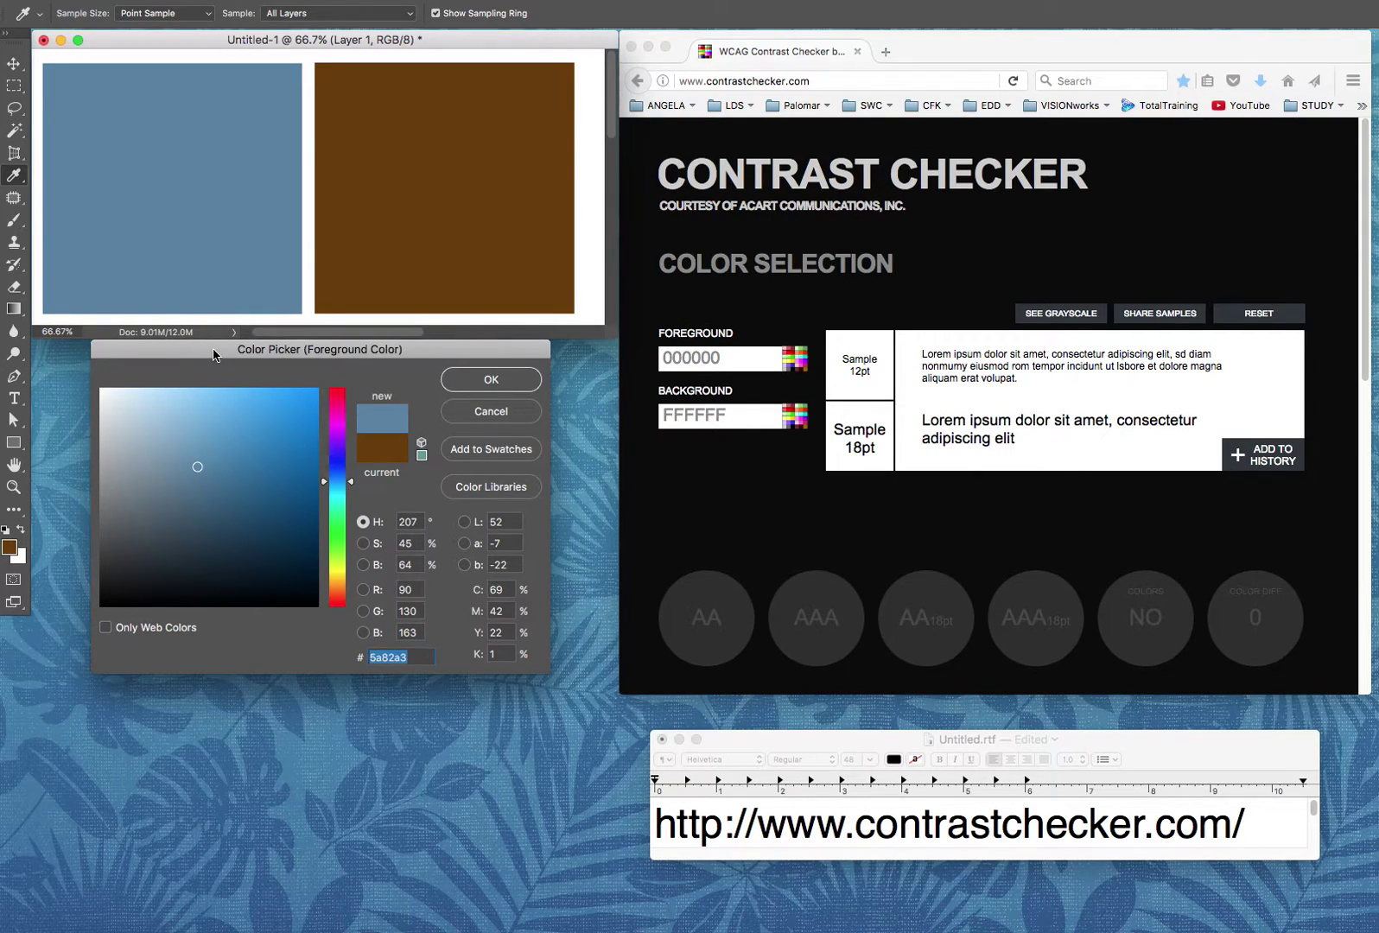
drag(213, 353, 212, 353)
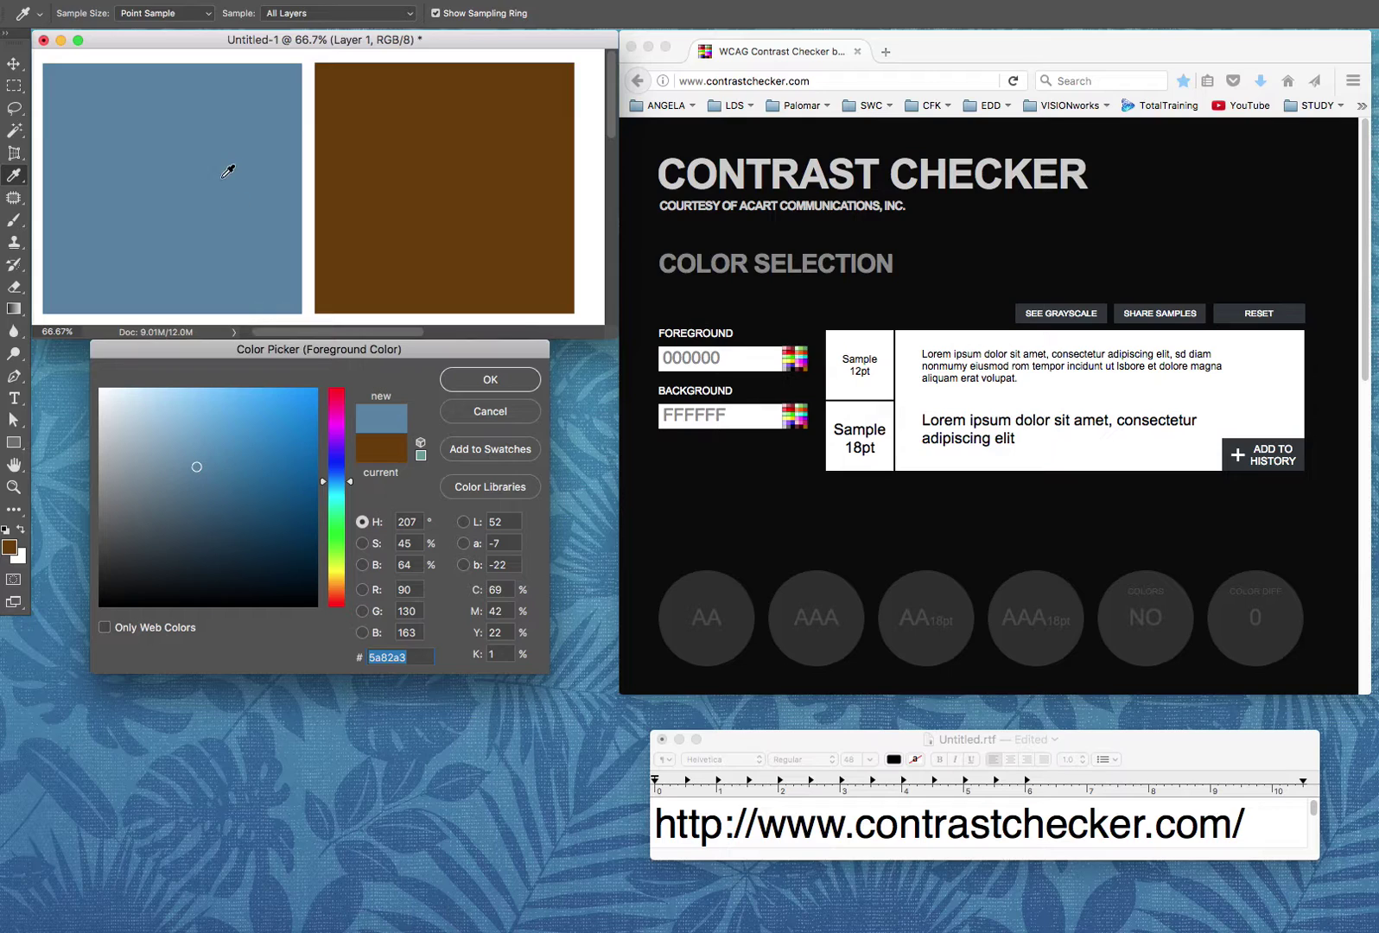
click(456, 159)
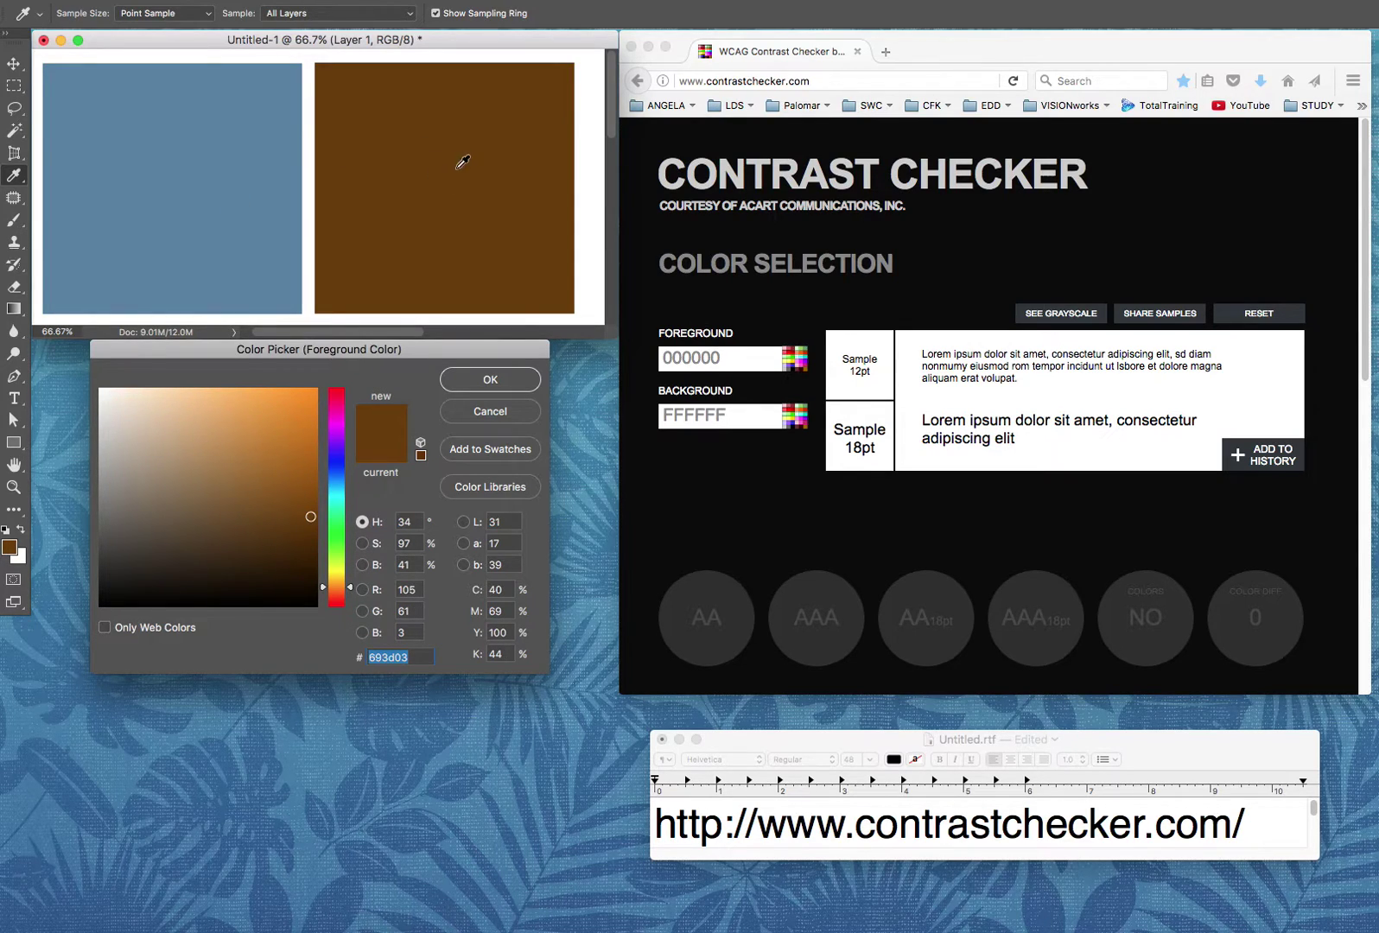
click(184, 170)
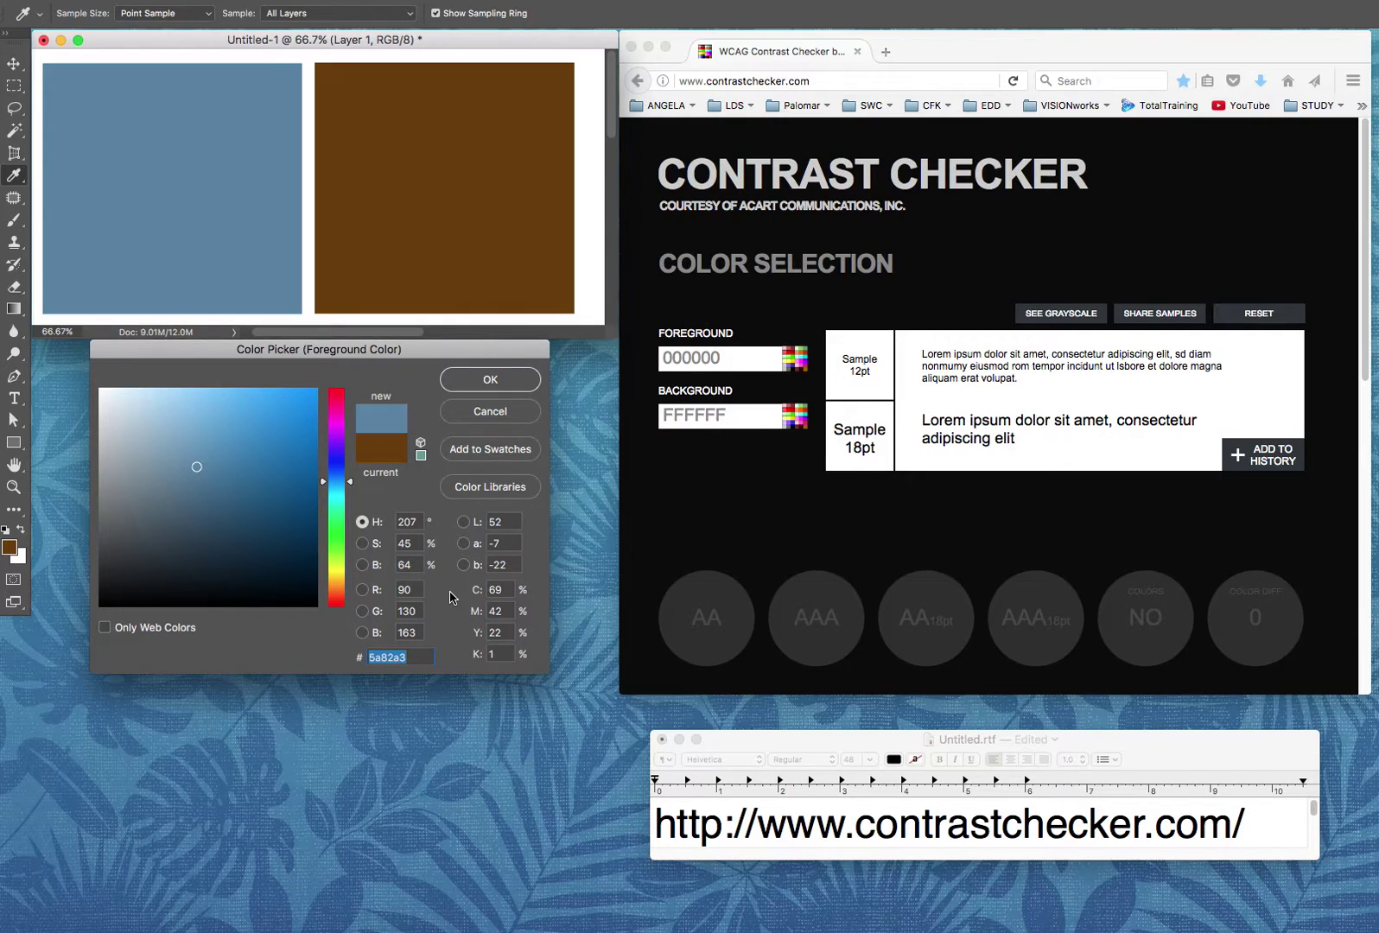
Step: Copy the blue swatch's hex code 5a82a3 from Photoshop's Color Picker
click(770, 310)
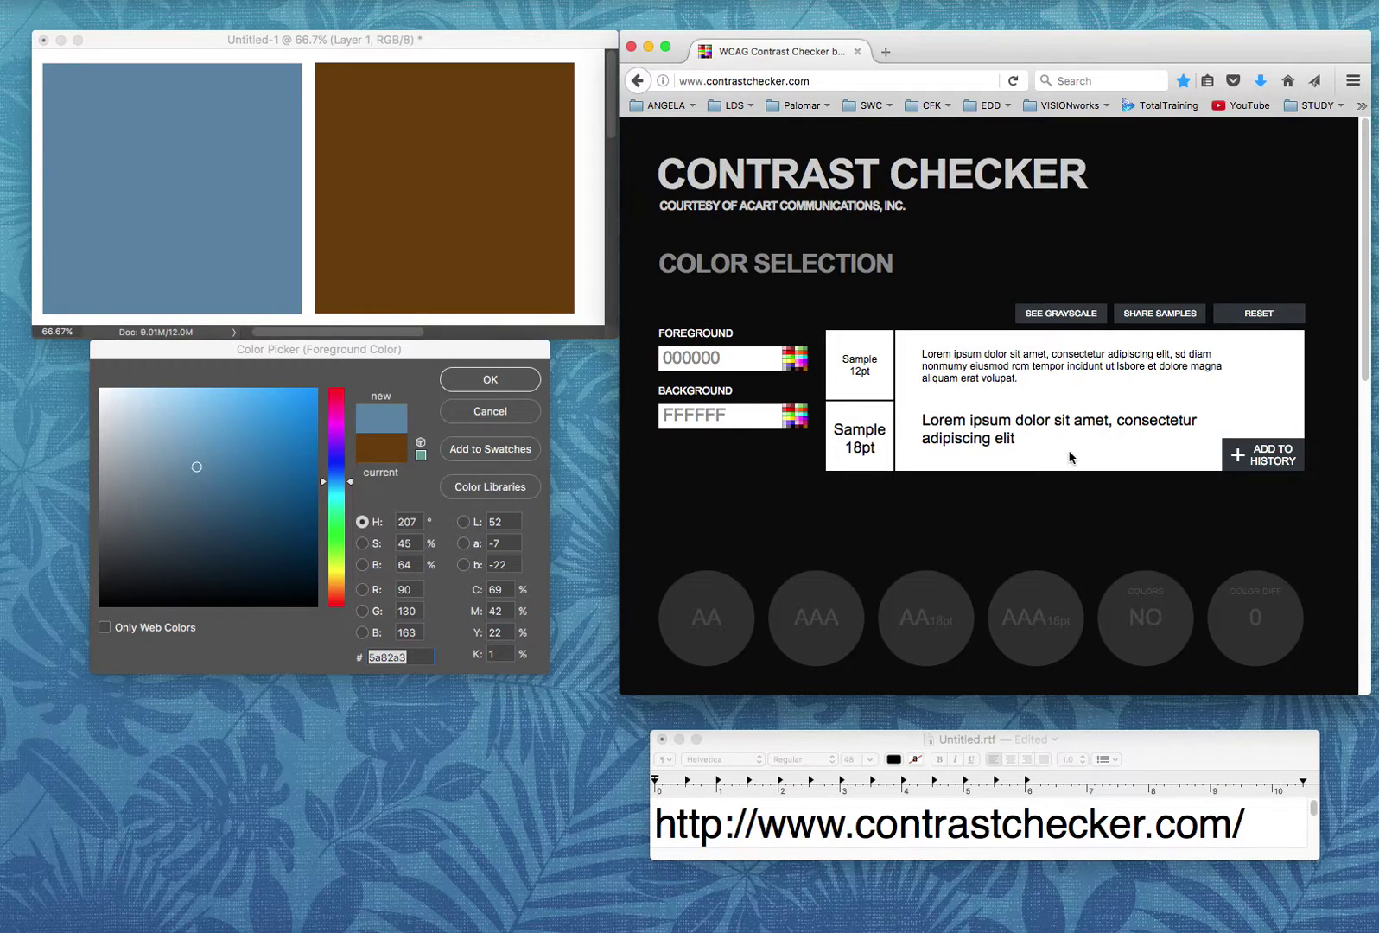
click(778, 361)
click(447, 654)
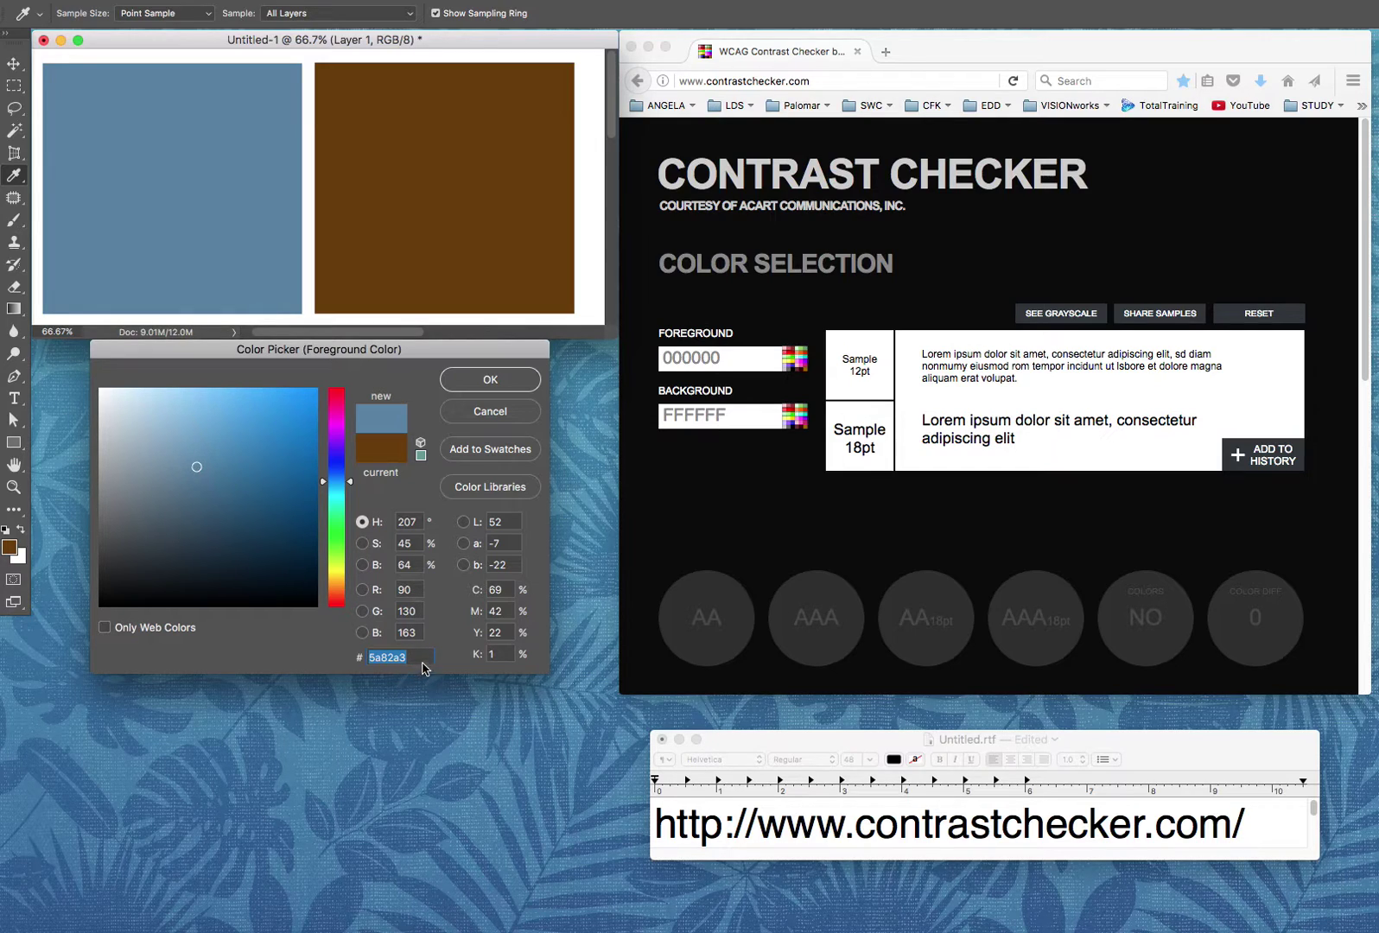
drag(410, 657, 363, 663)
right_click(390, 658)
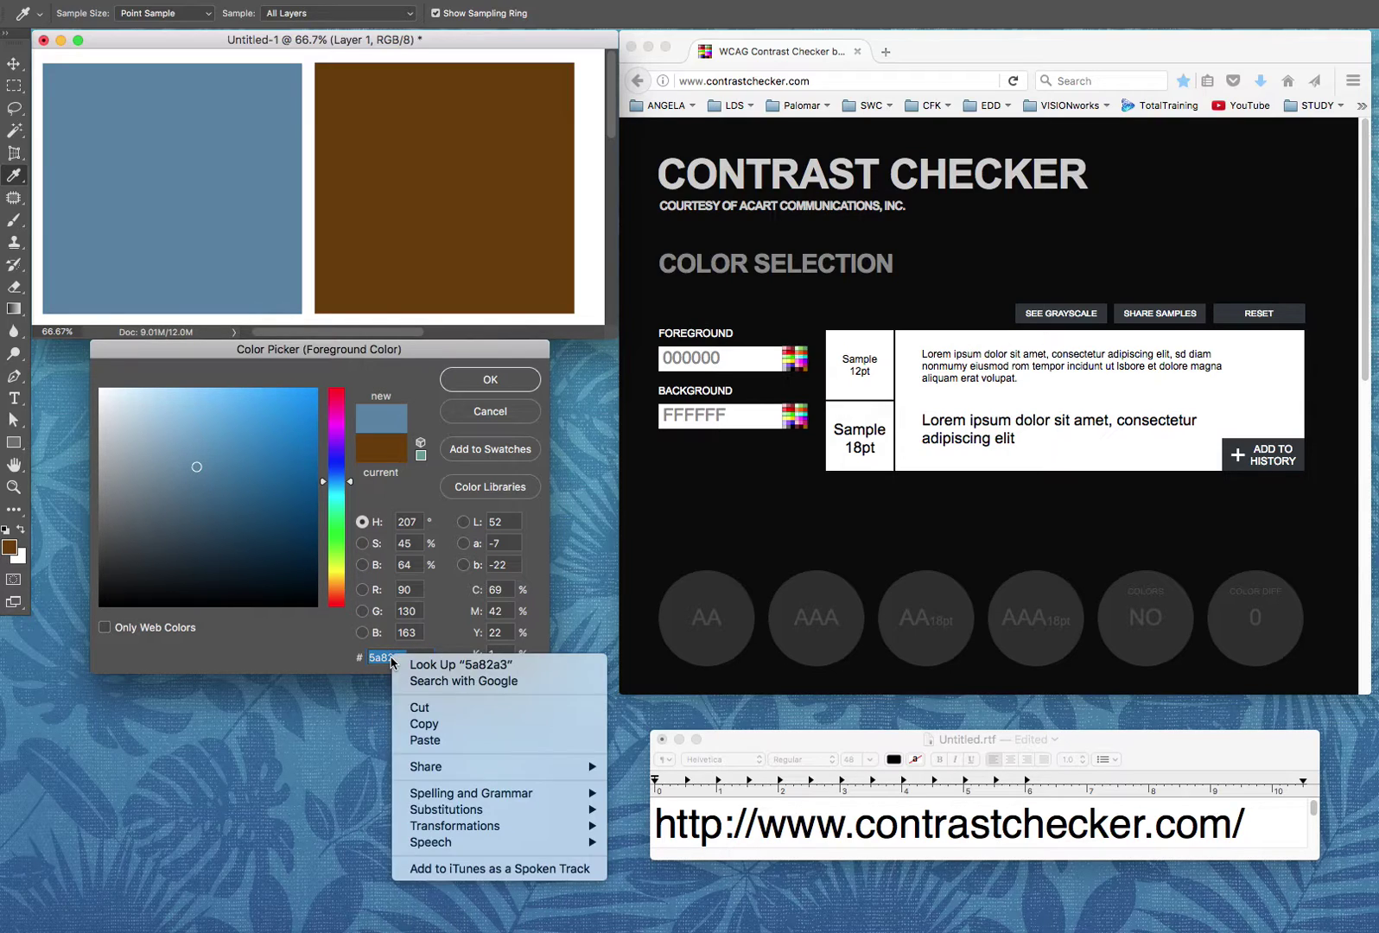
click(423, 726)
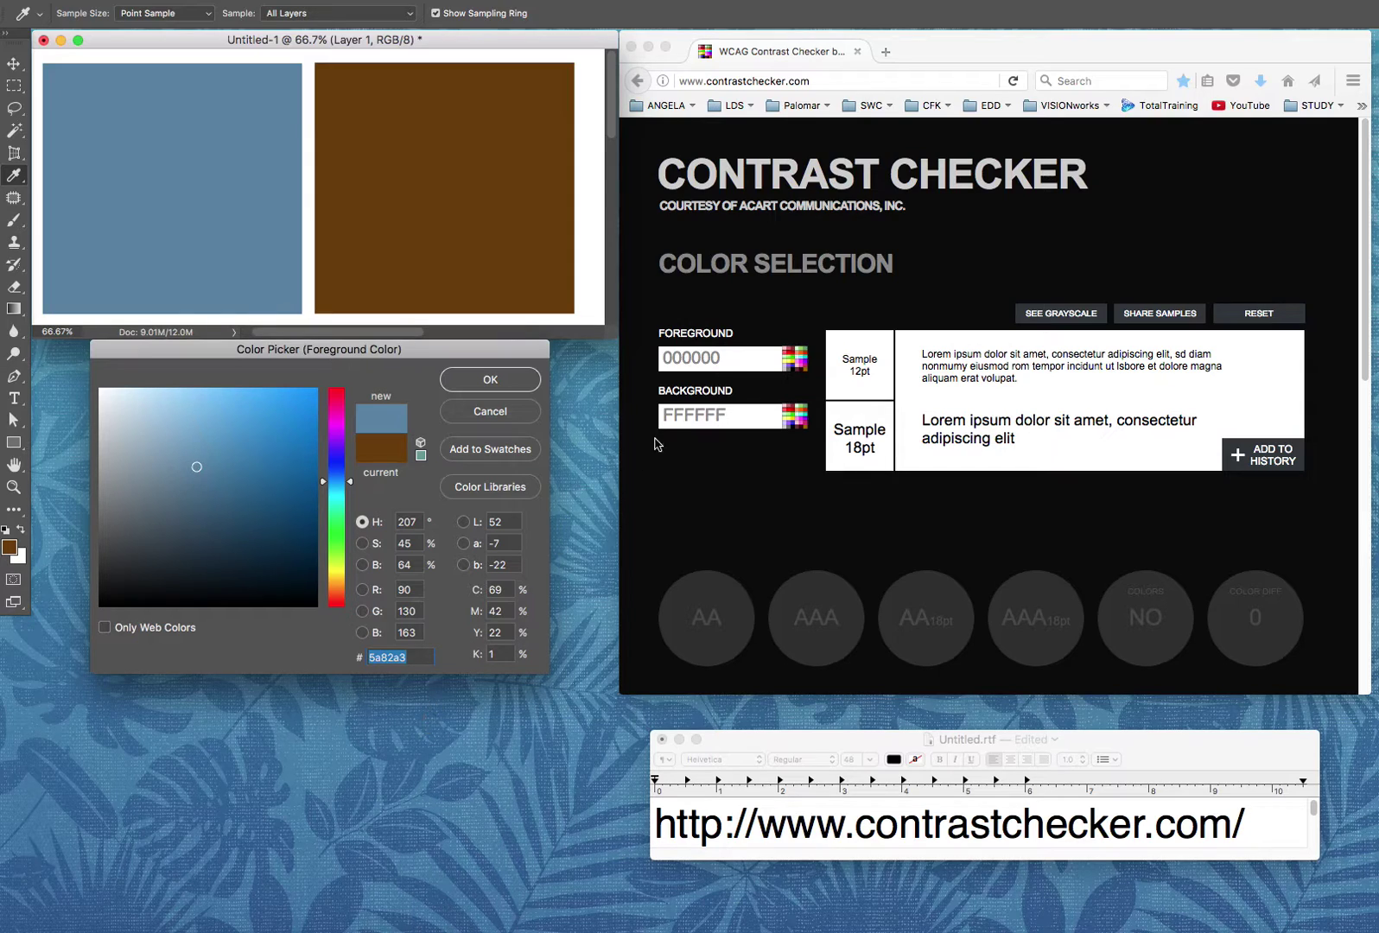
Step: Replace the contrast checker's foreground color with the copied hex code 5A82A3 and run the check
click(727, 362)
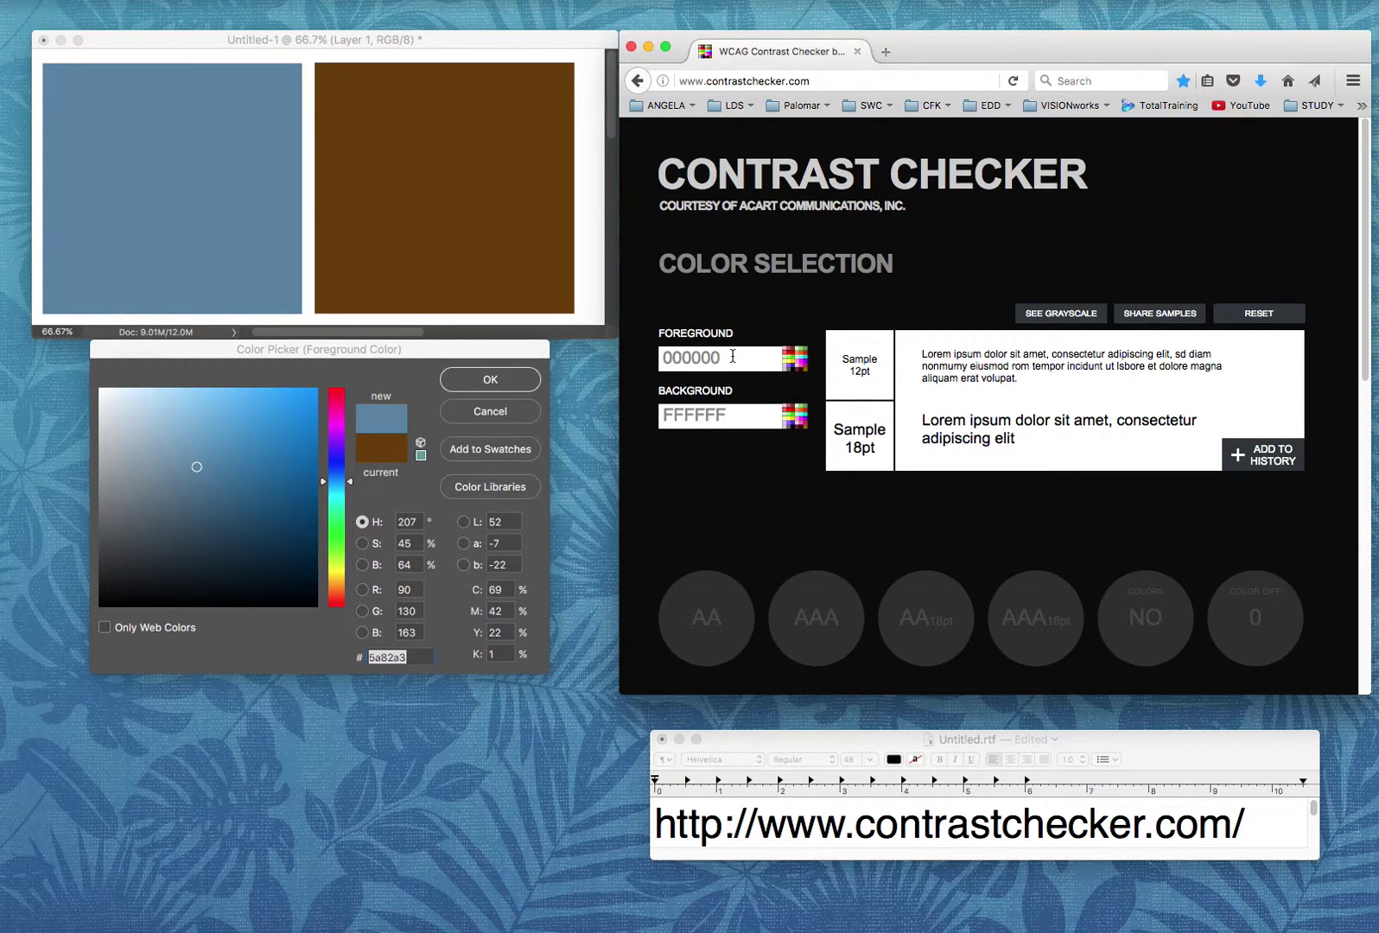
drag(728, 356, 656, 357)
right_click(698, 361)
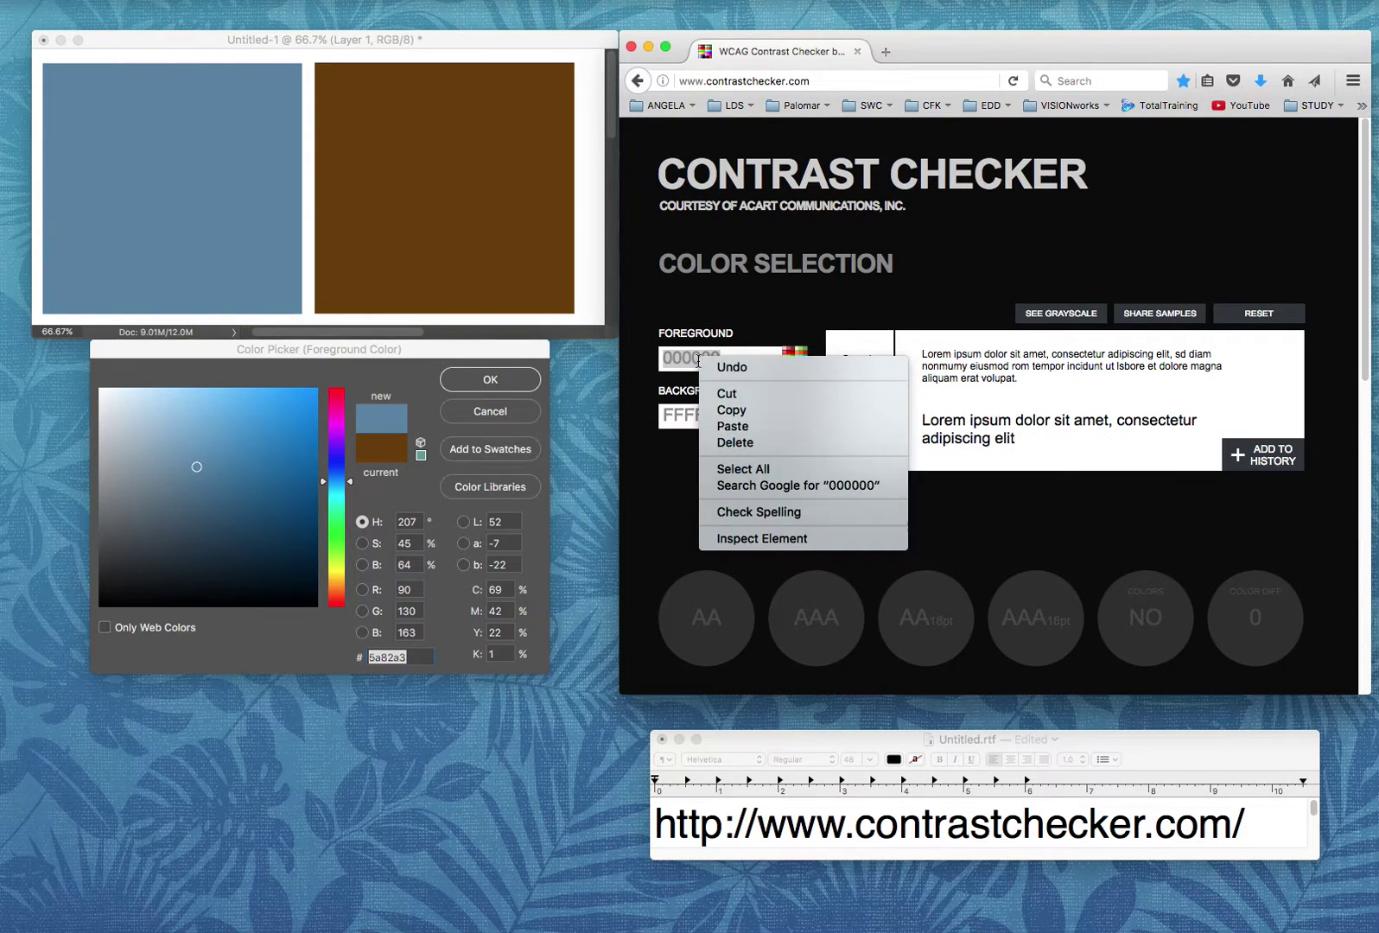
click(725, 423)
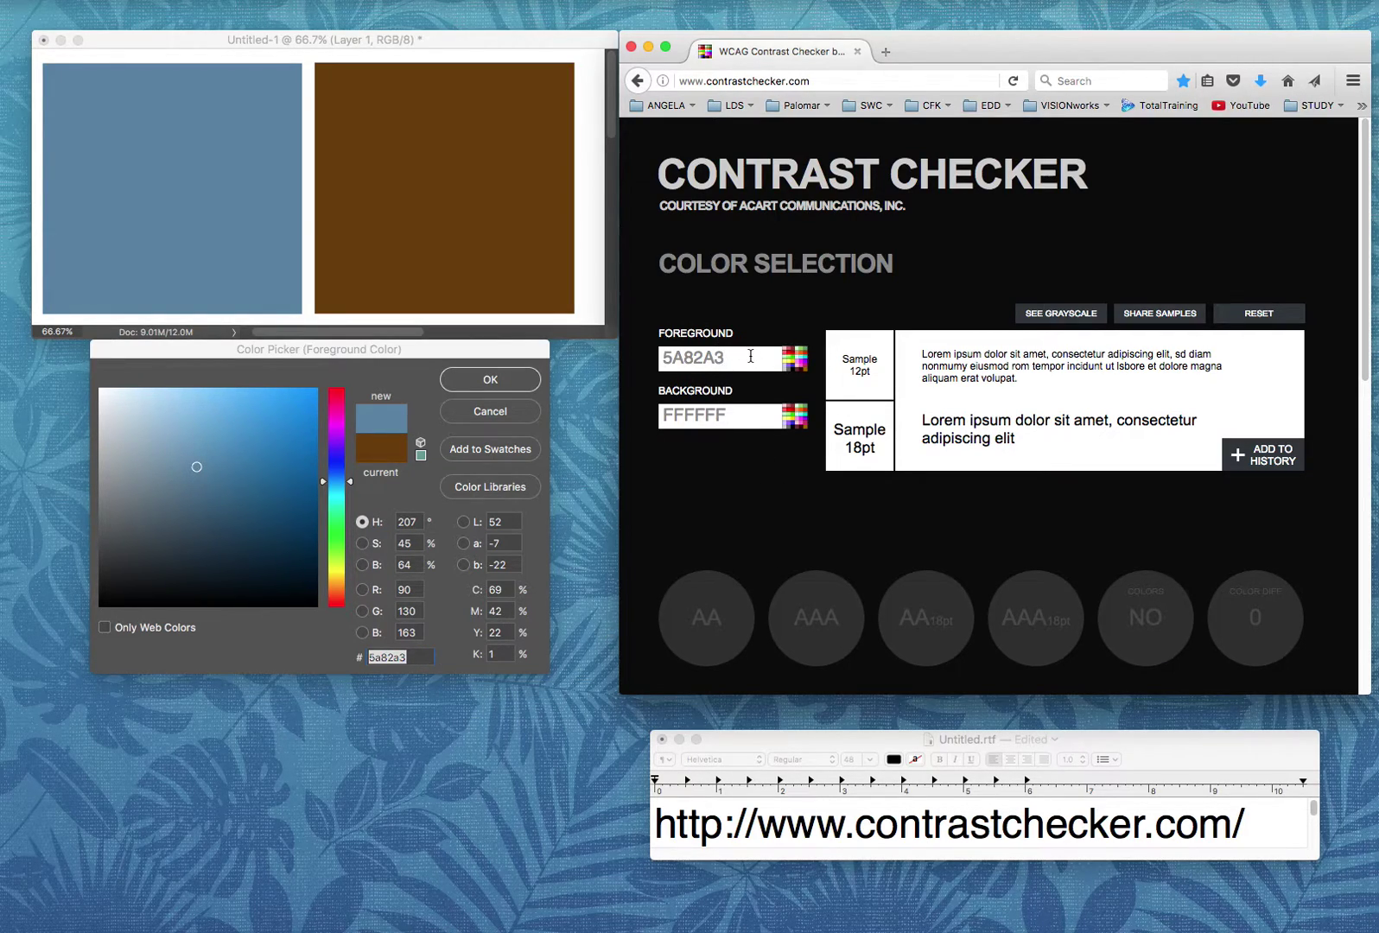
key(Return)
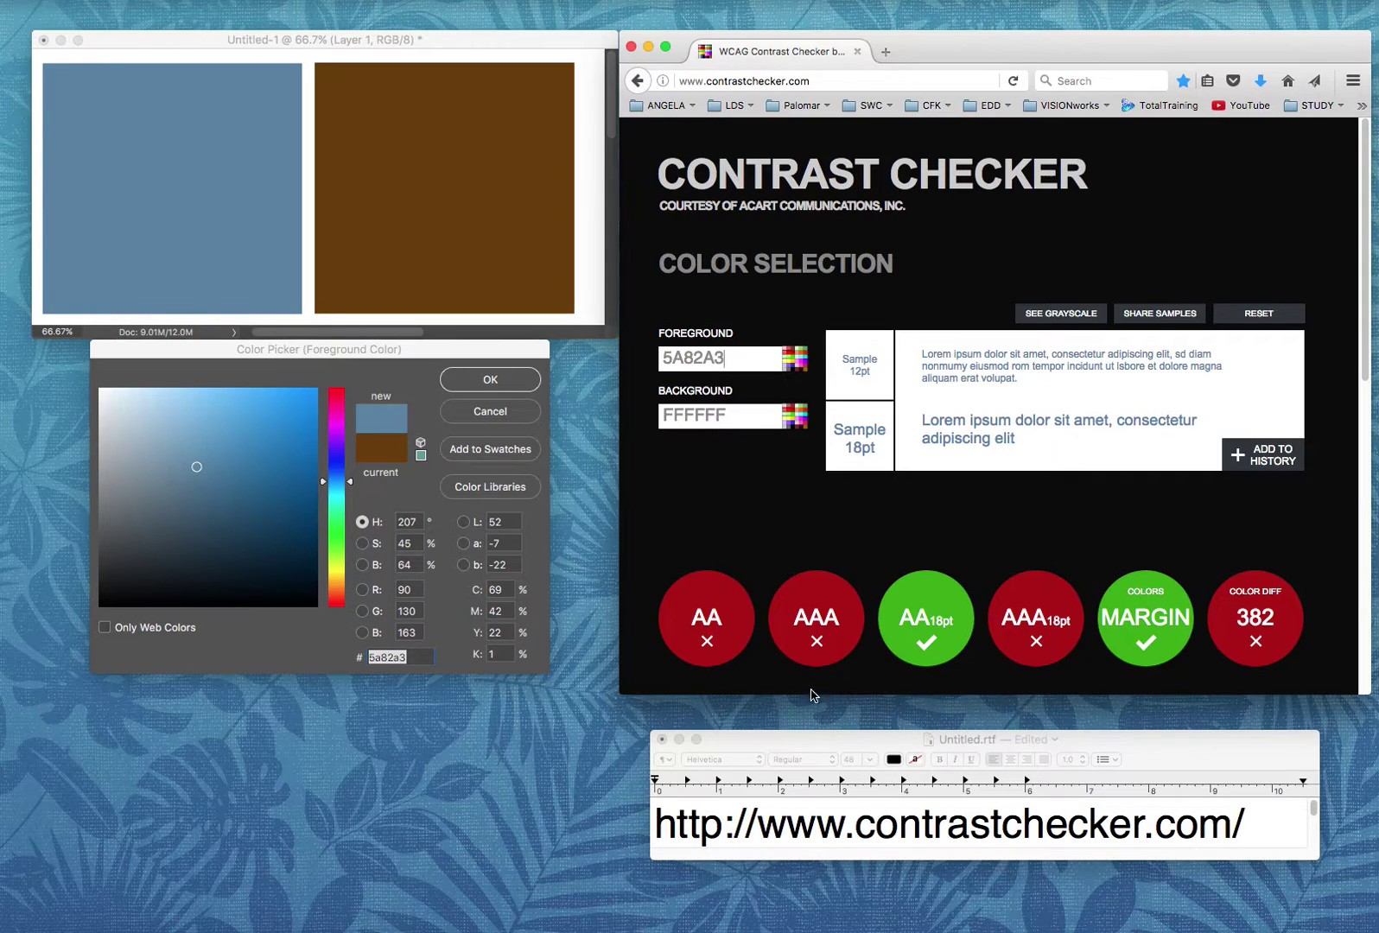
Step: Examine the explanations of the blue color's WCAG, margin and color difference indicators, and preview the samples in grayscale before returning to RGB color
mouse_move(725, 620)
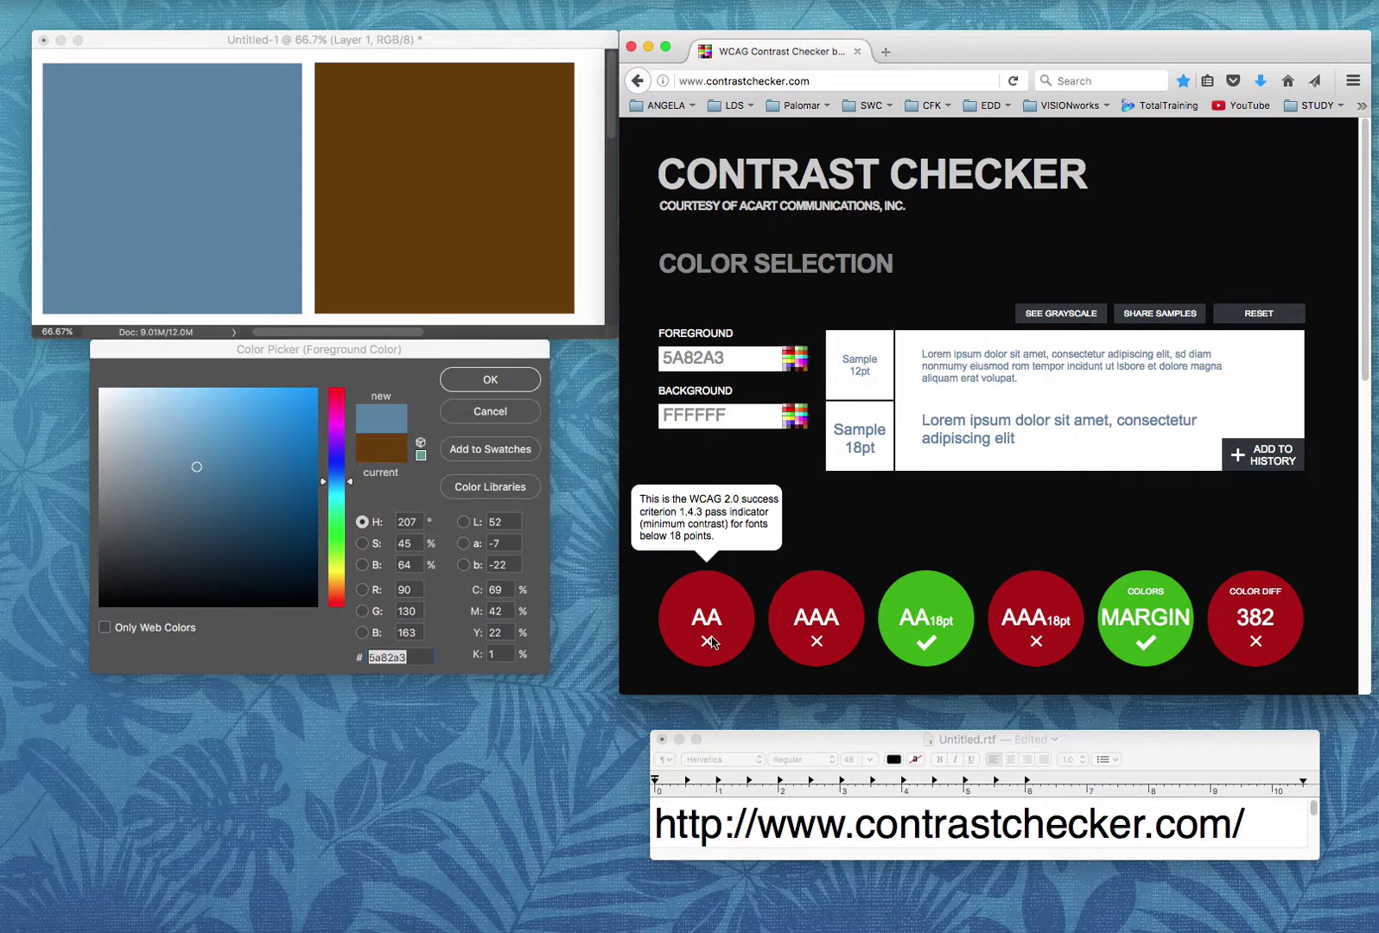
mouse_move(820, 609)
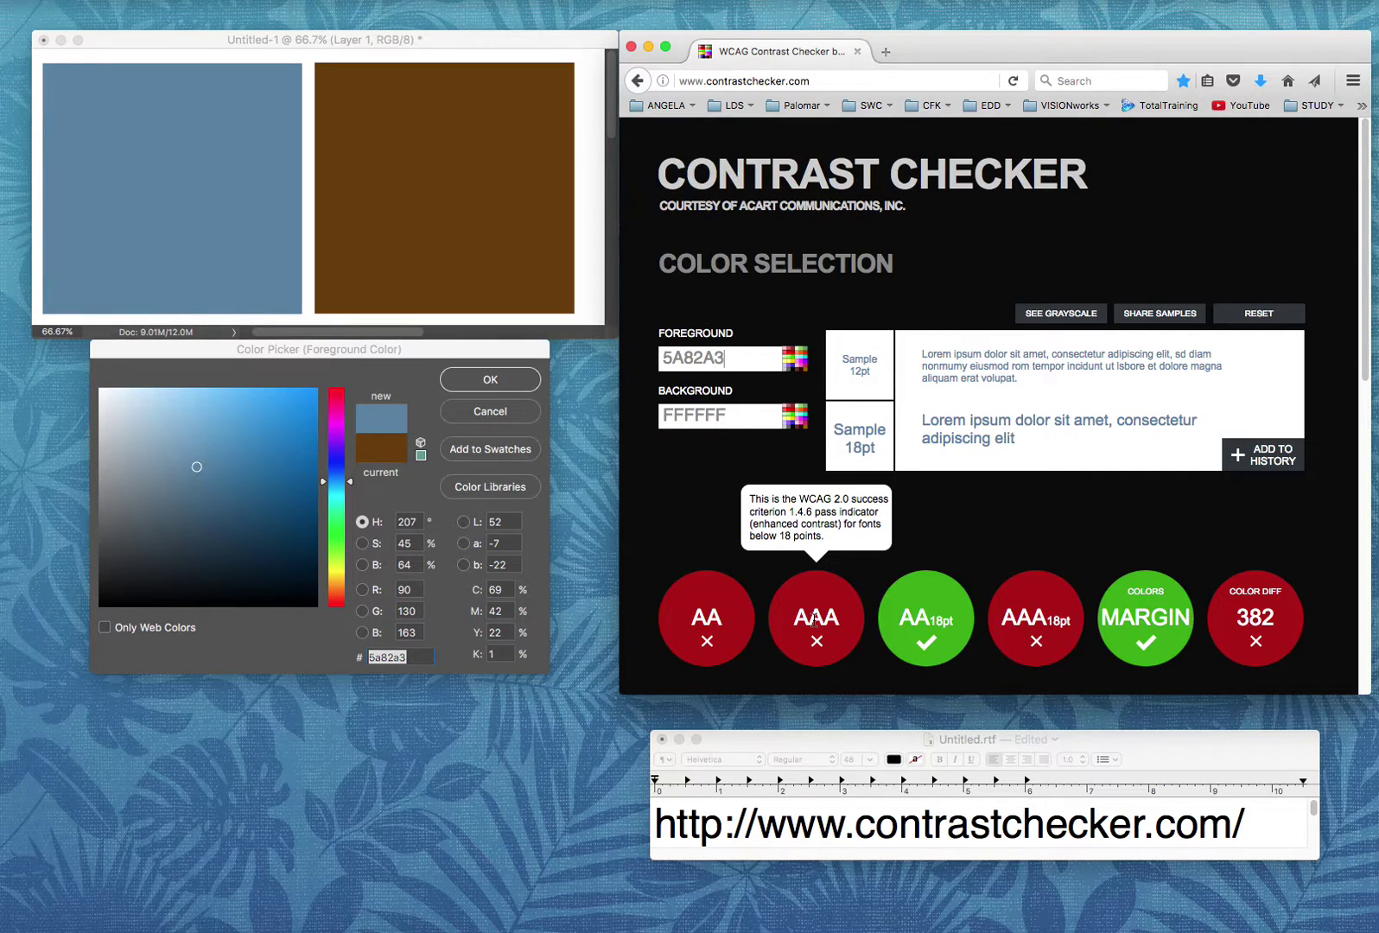
mouse_move(941, 619)
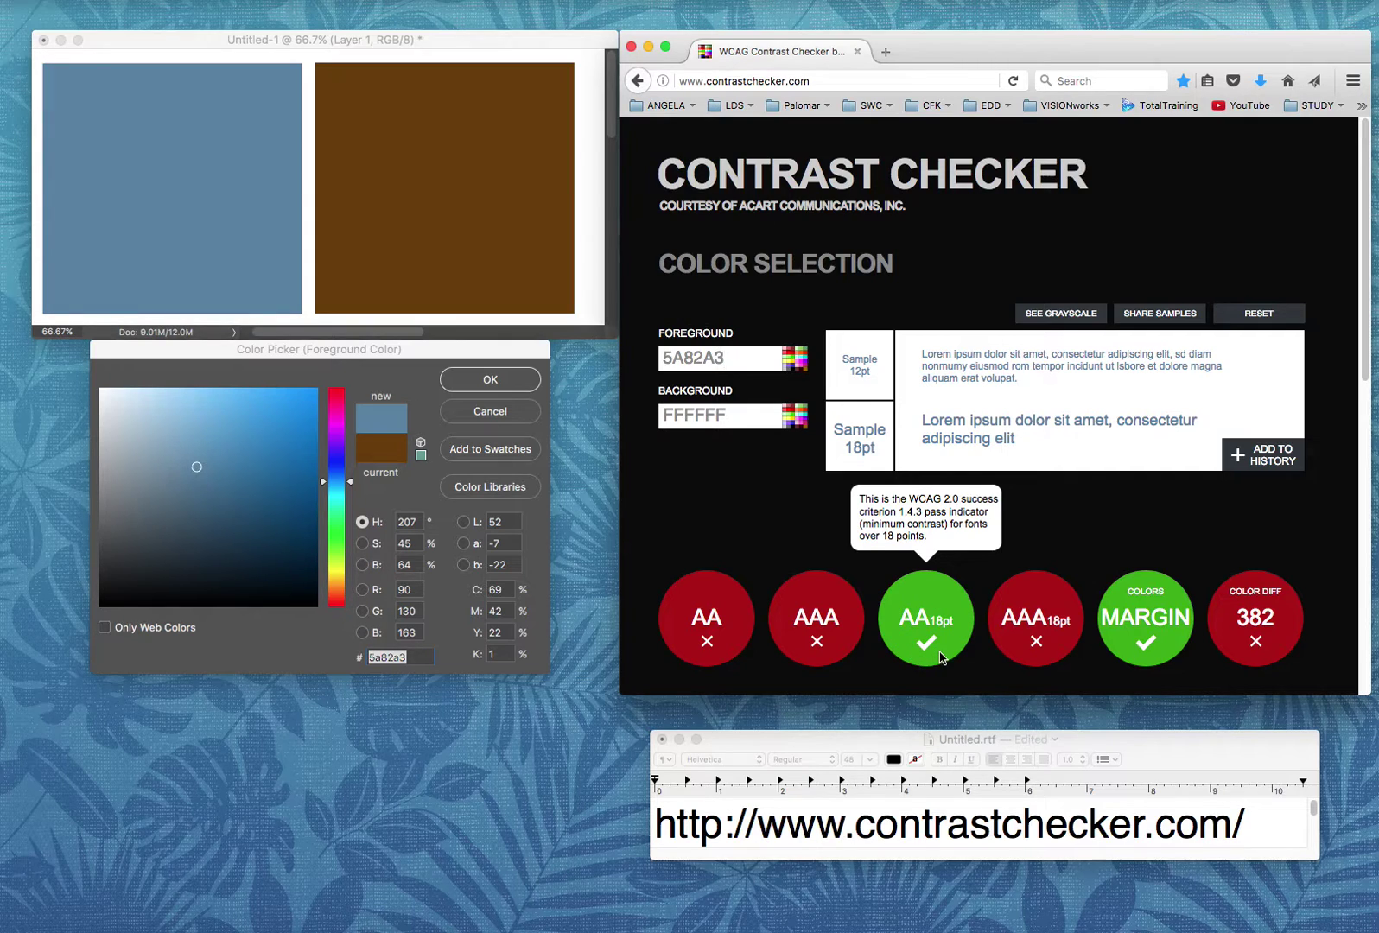
mouse_move(1035, 616)
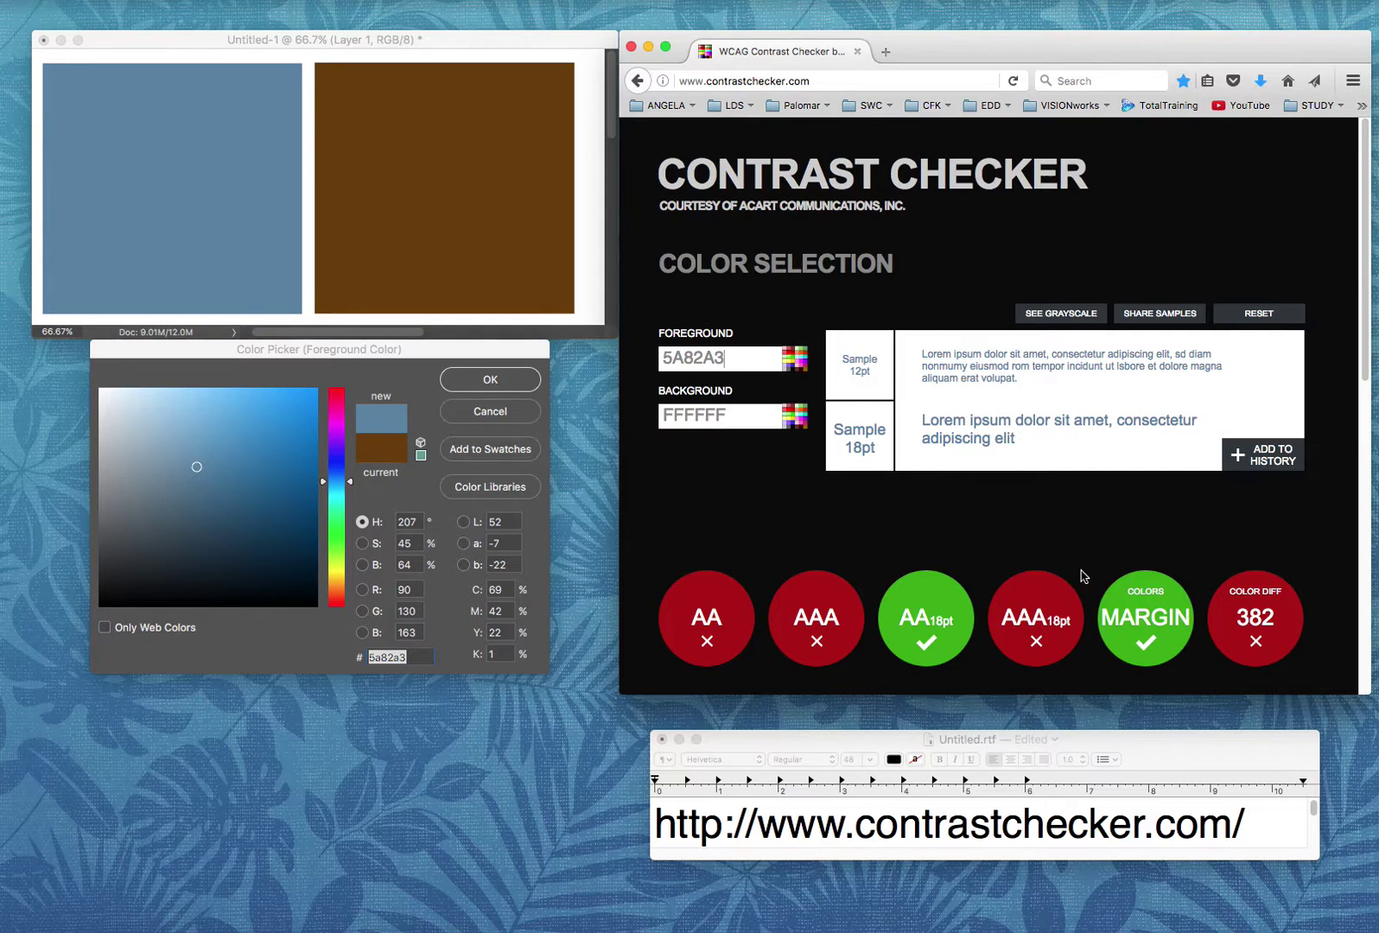
mouse_move(1145, 642)
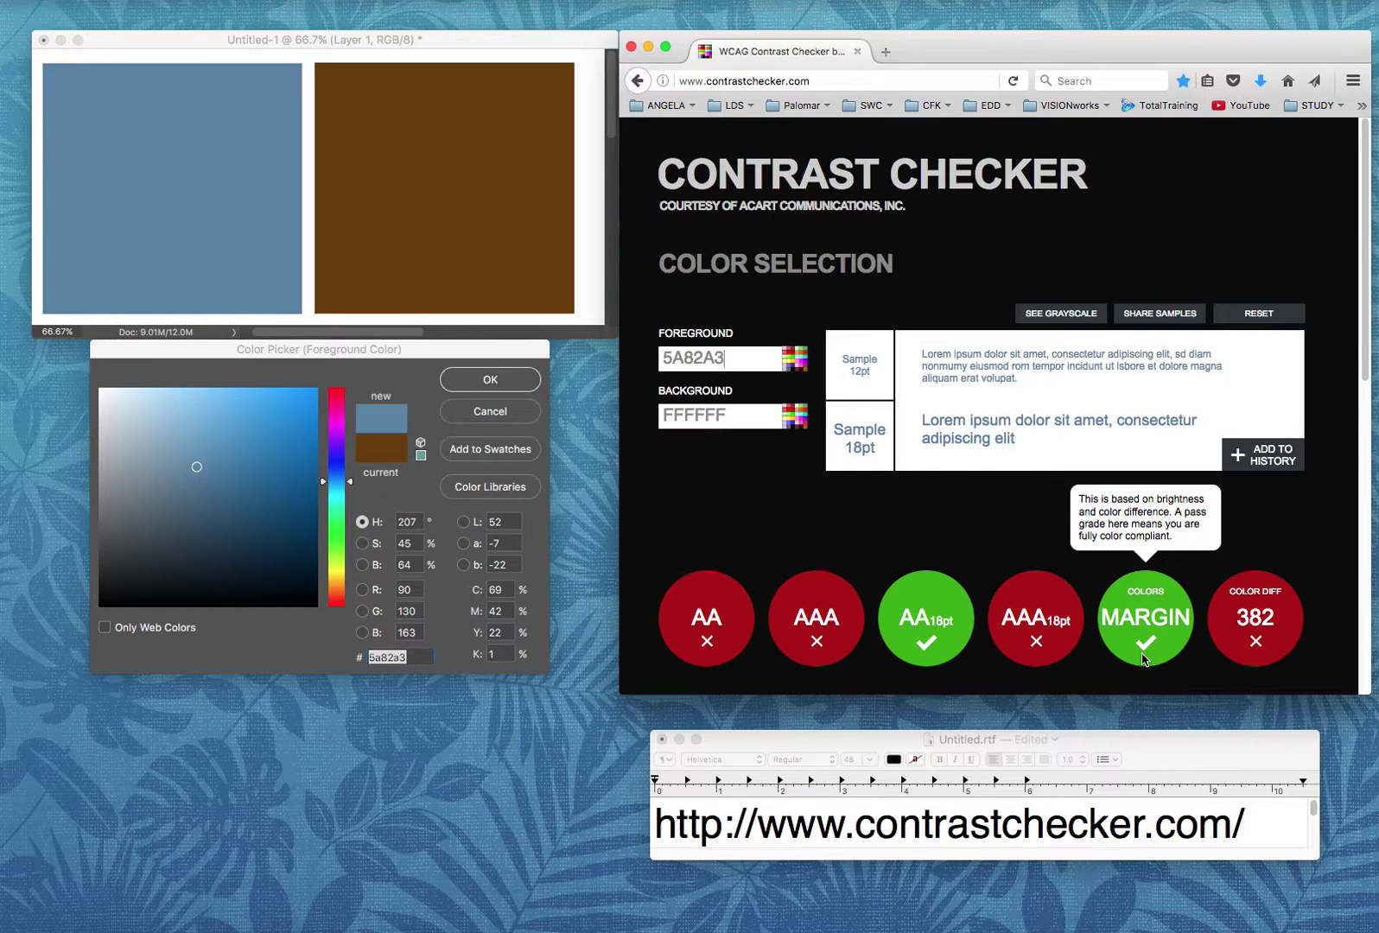
mouse_move(928, 644)
mouse_move(1261, 635)
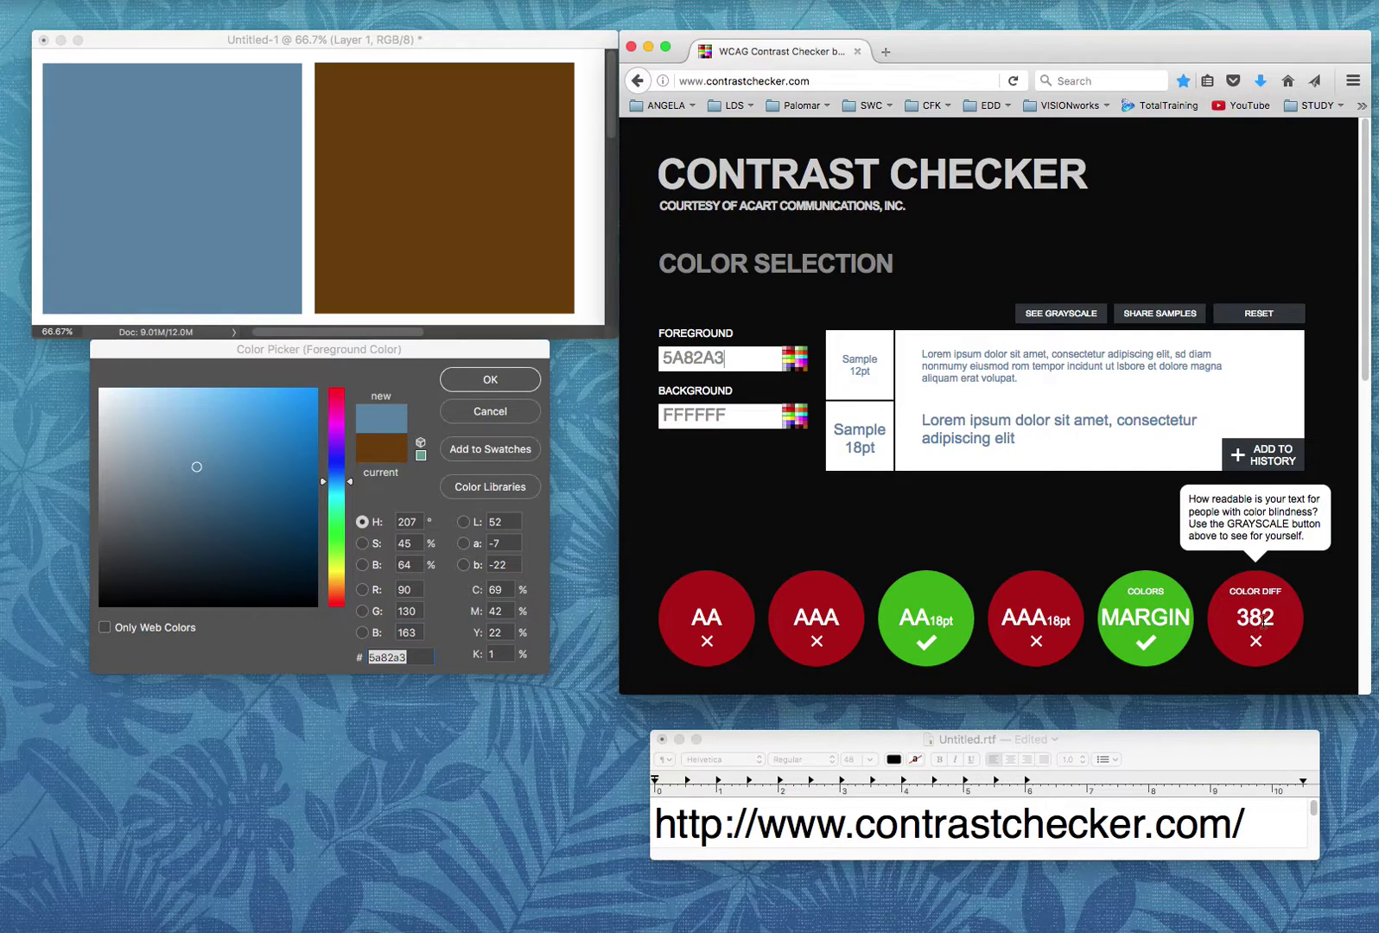
click(1074, 321)
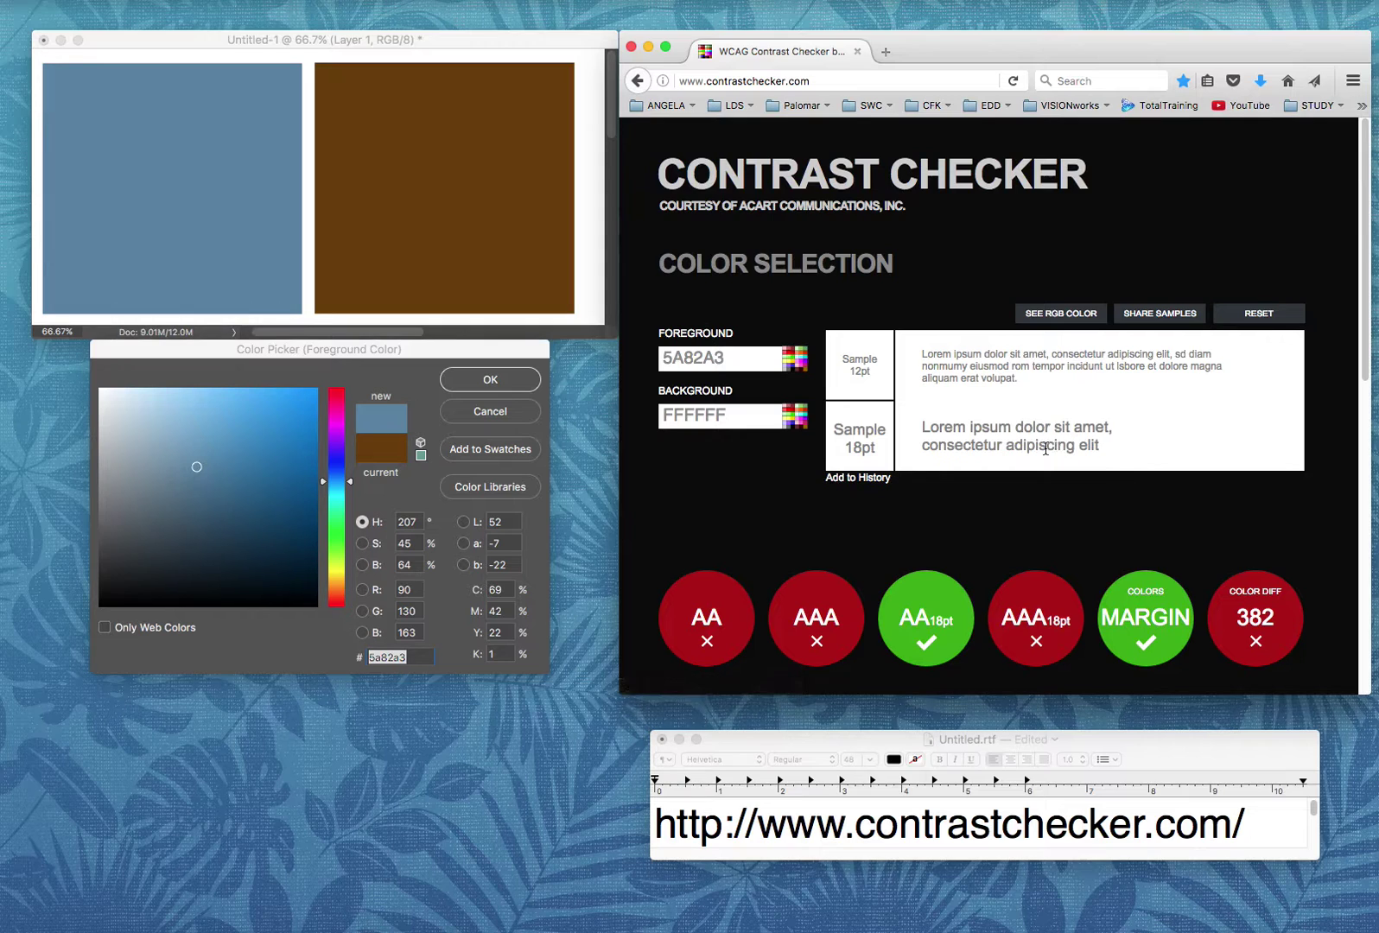
click(1069, 316)
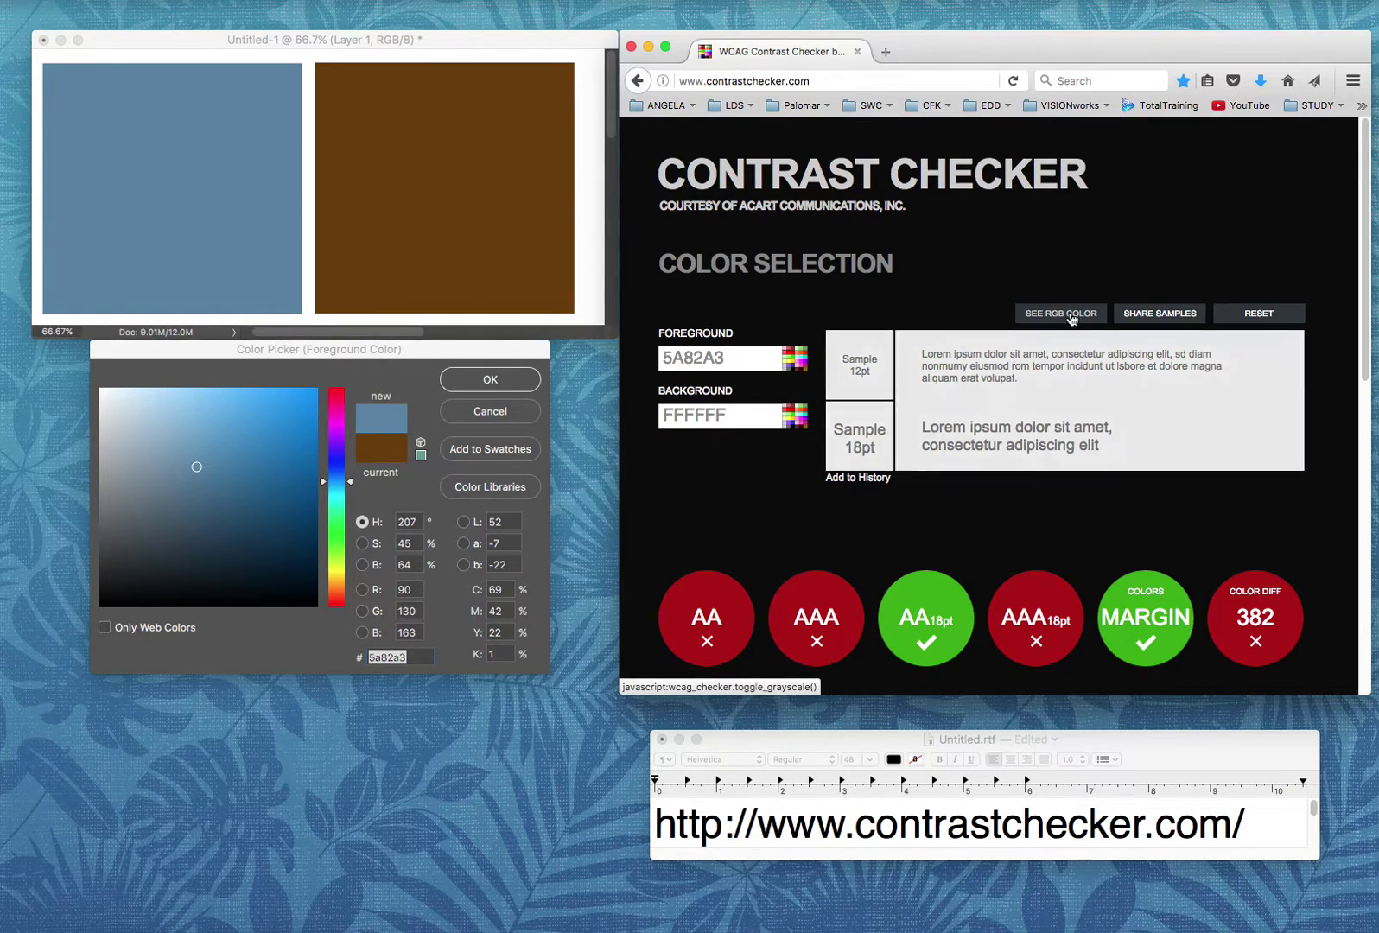
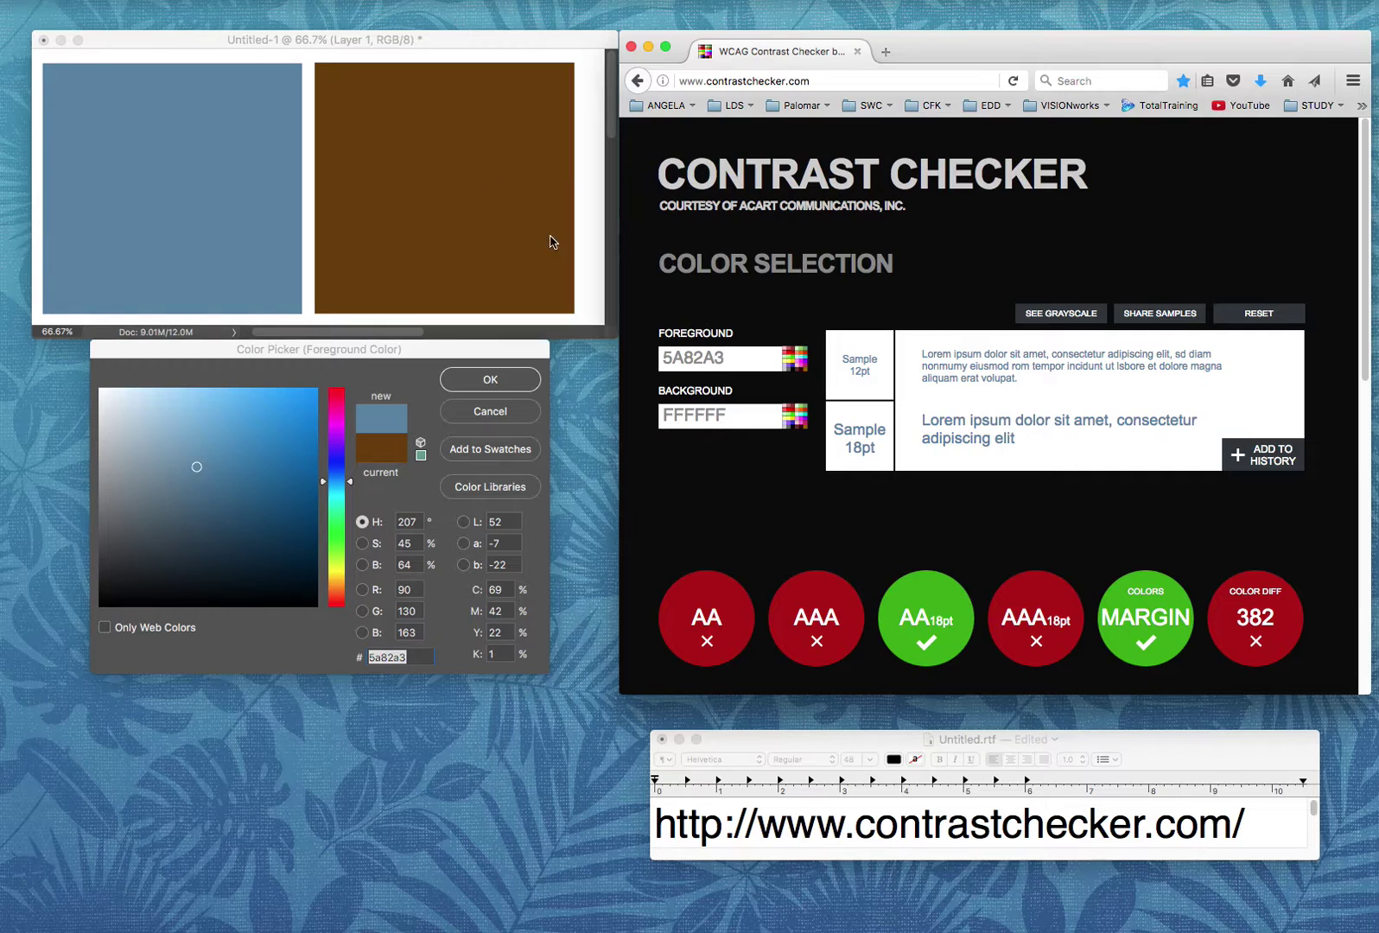
Step: Sample the brown square into Photoshop's Color Picker and reset the contrast checker in the browser
click(279, 456)
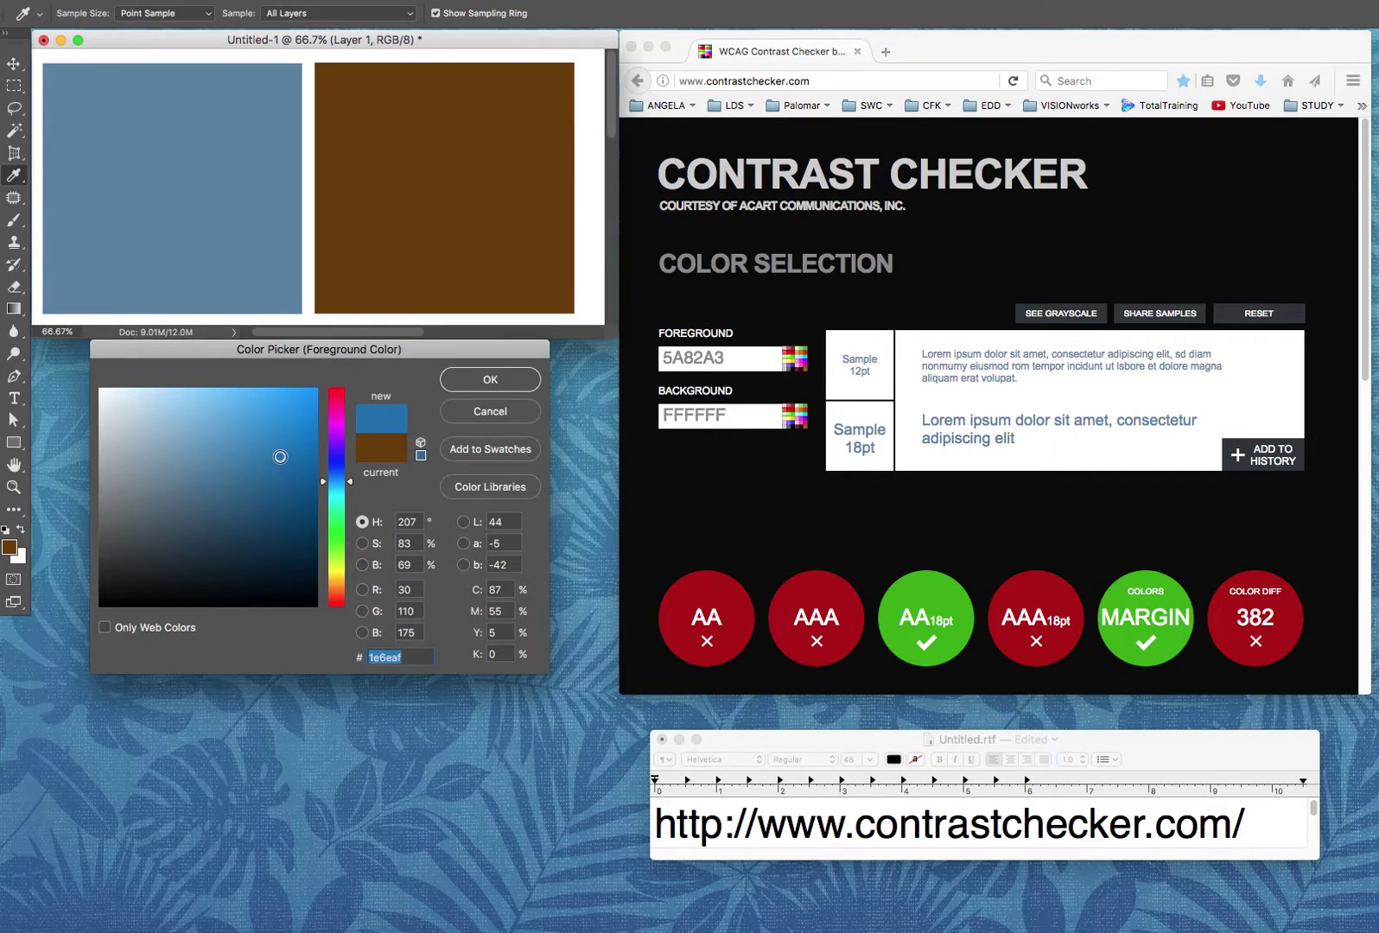
click(438, 180)
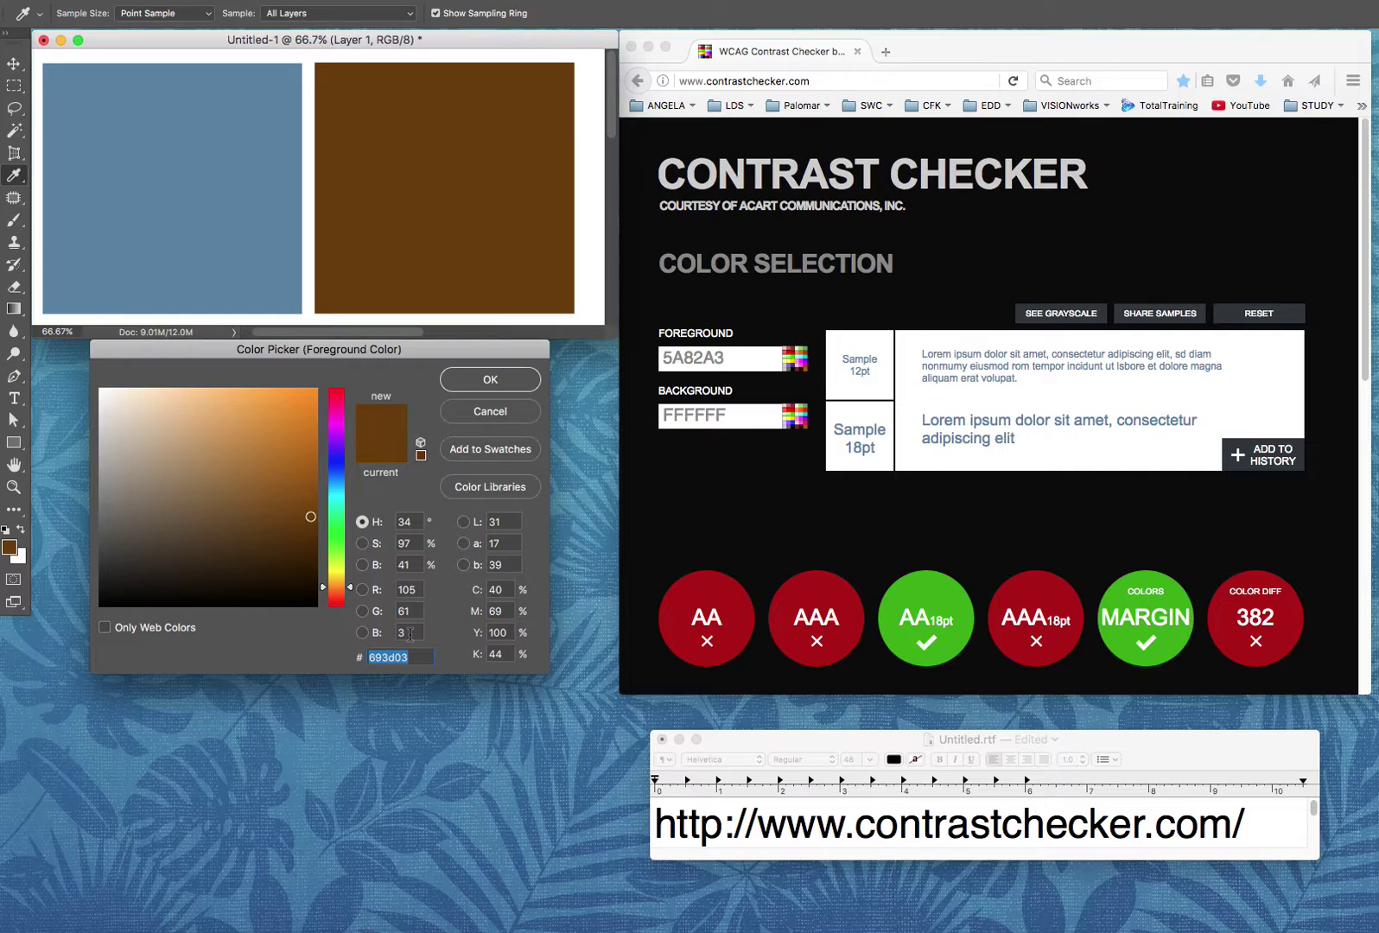
click(745, 484)
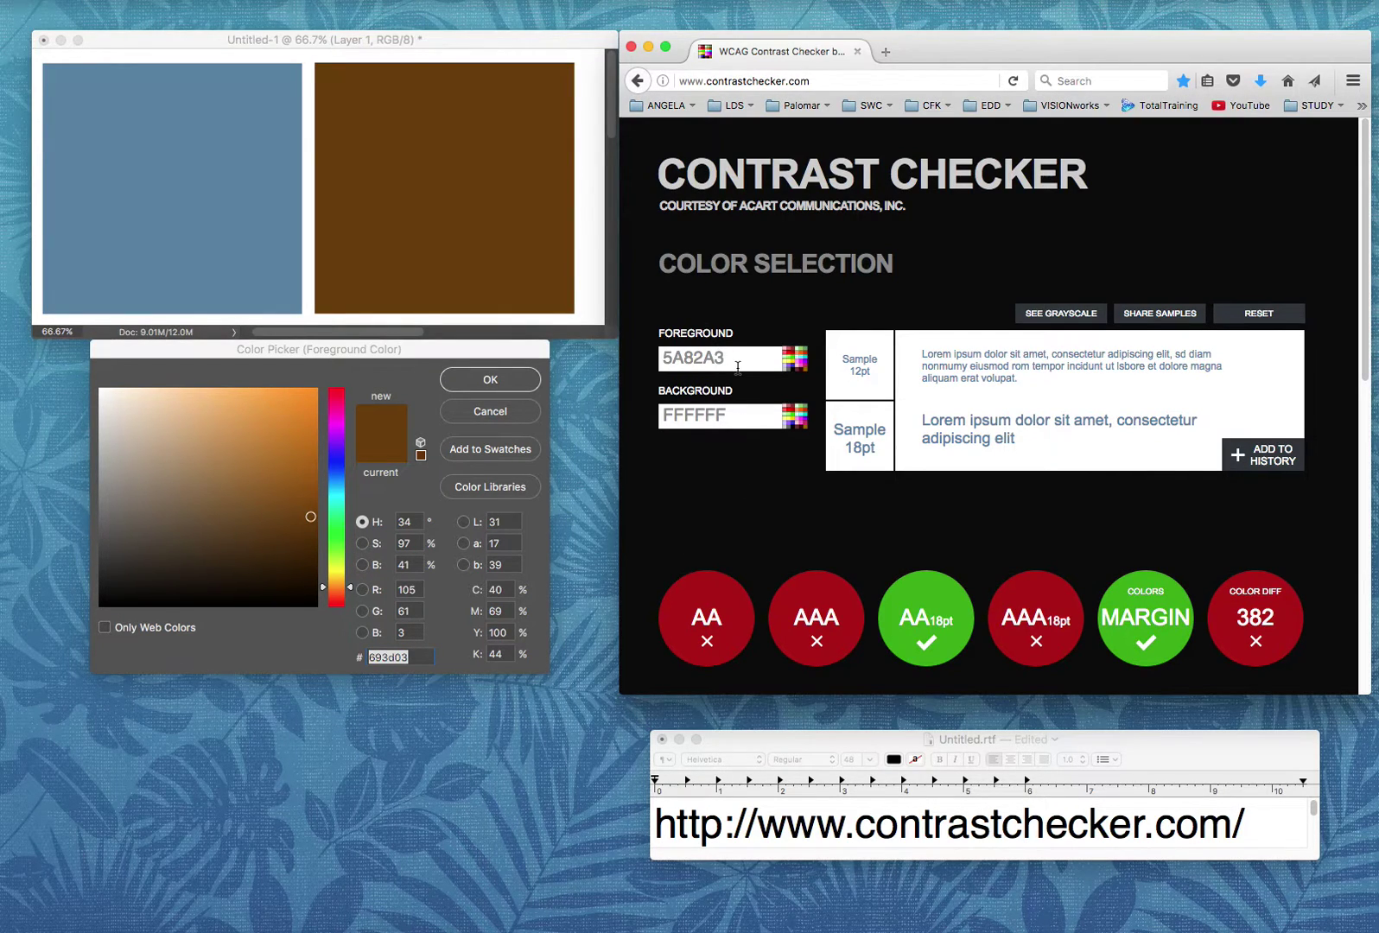
click(1263, 316)
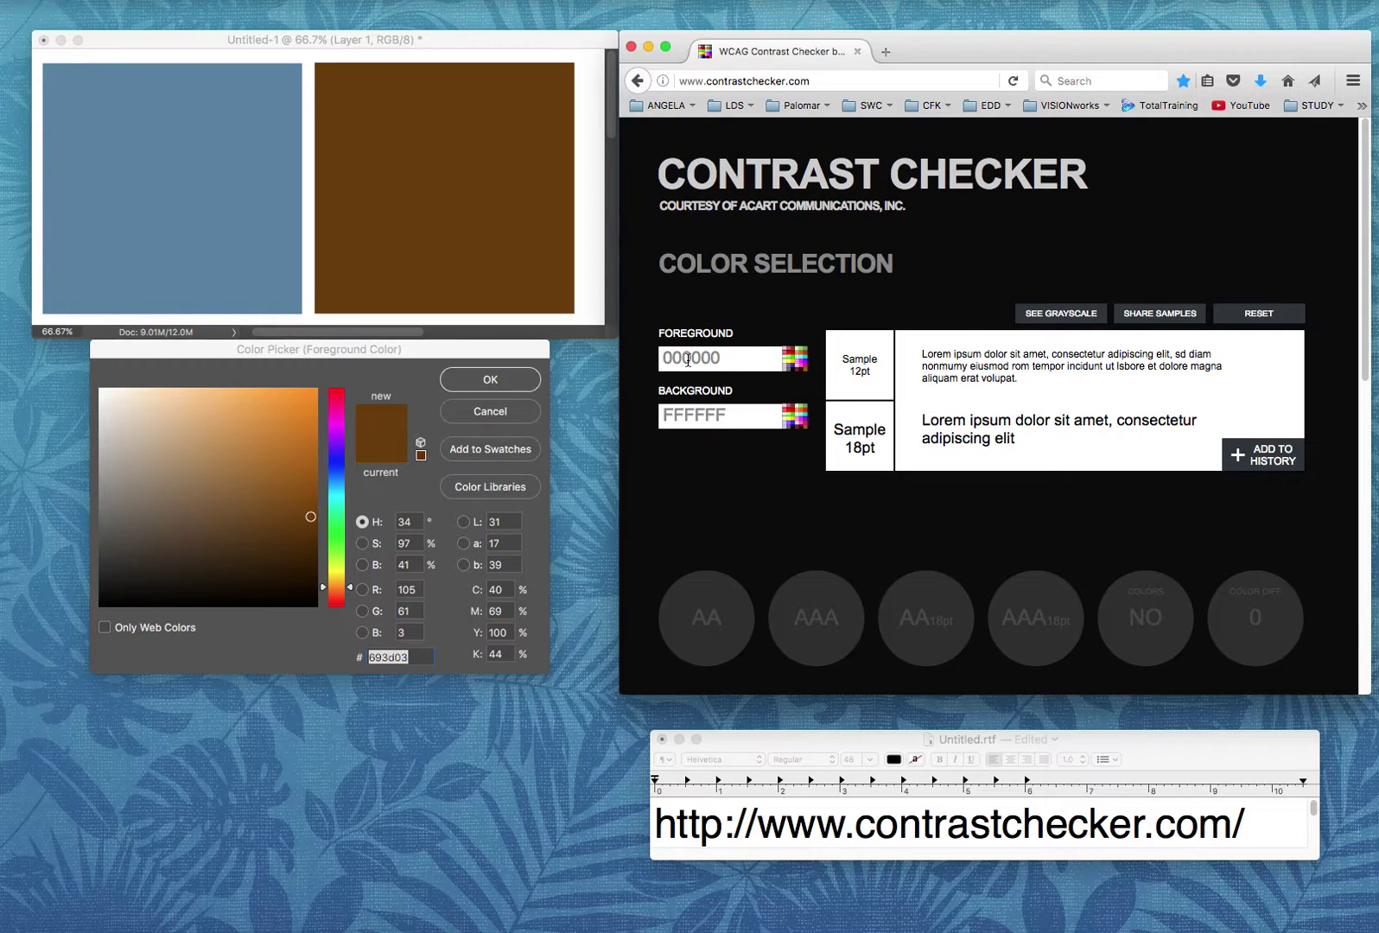
Step: Set the contrast checker's foreground color to RGB 105, 61, 3 with its color picker
click(796, 363)
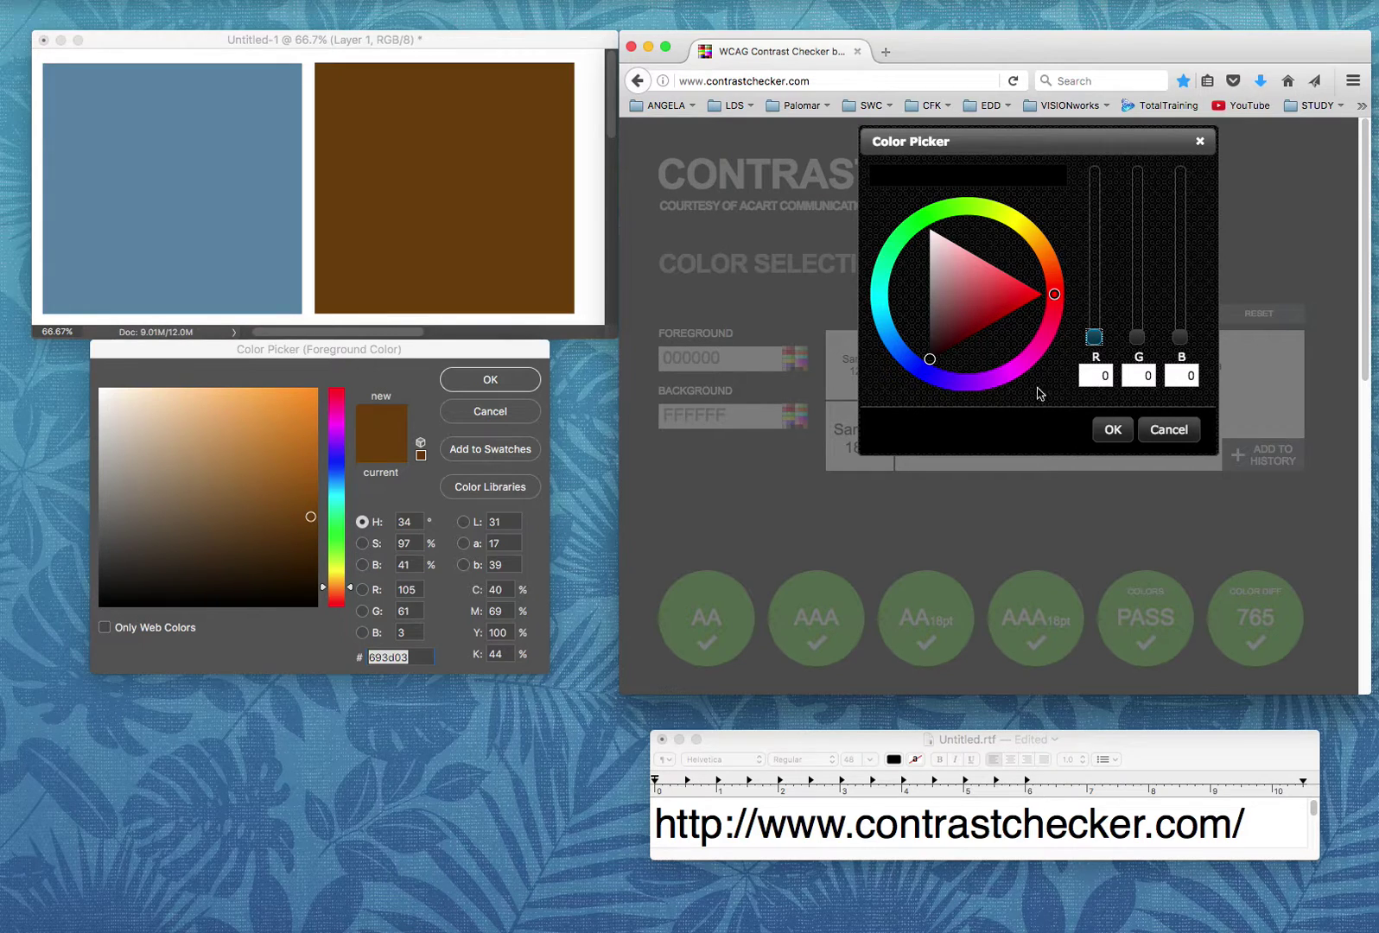
click(1097, 382)
click(1093, 375)
text(105)
click(1158, 375)
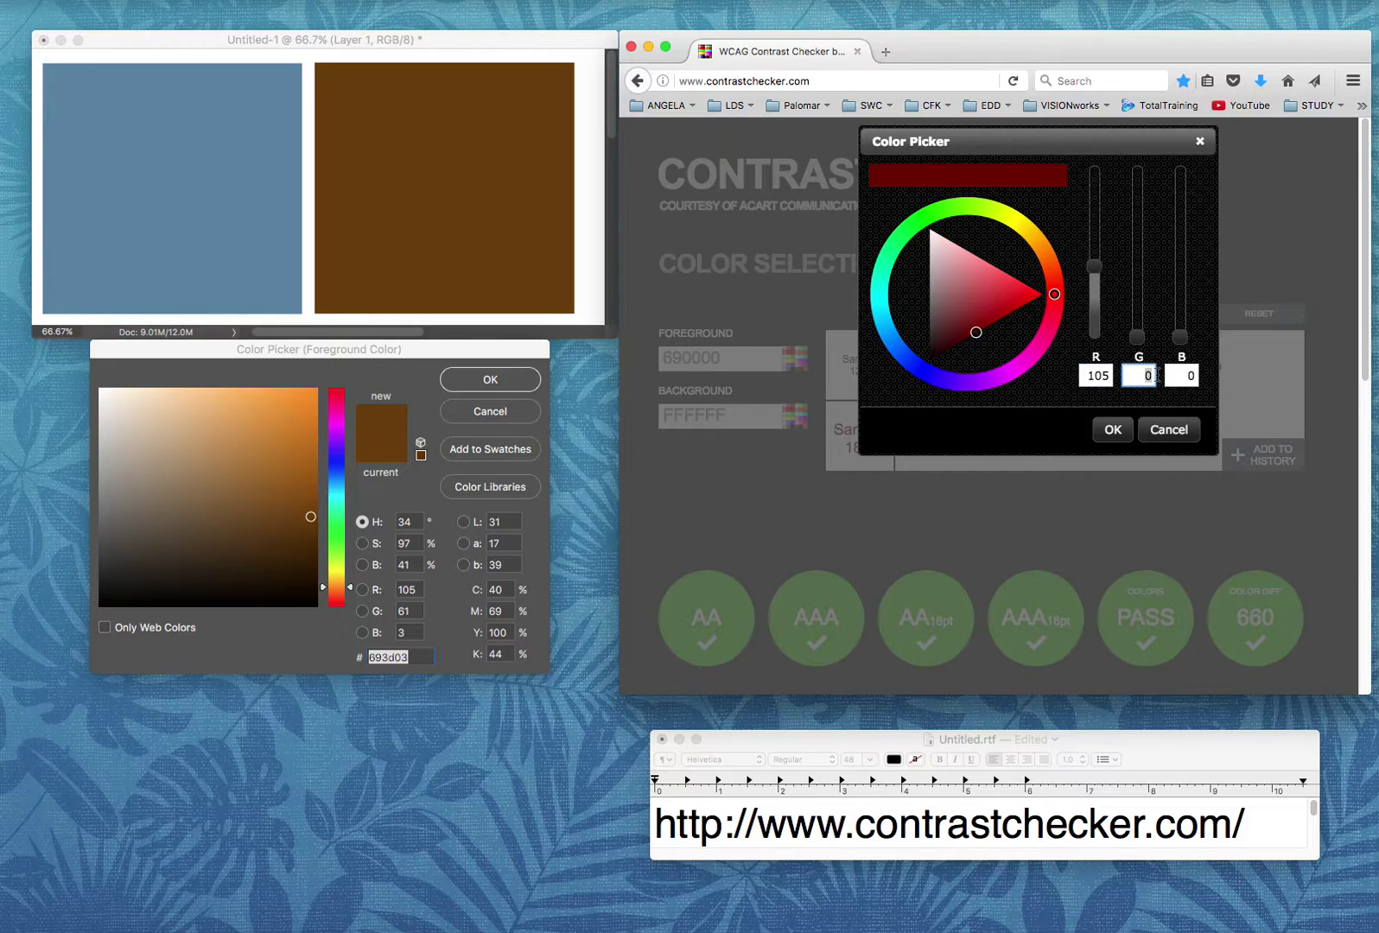
text(61)
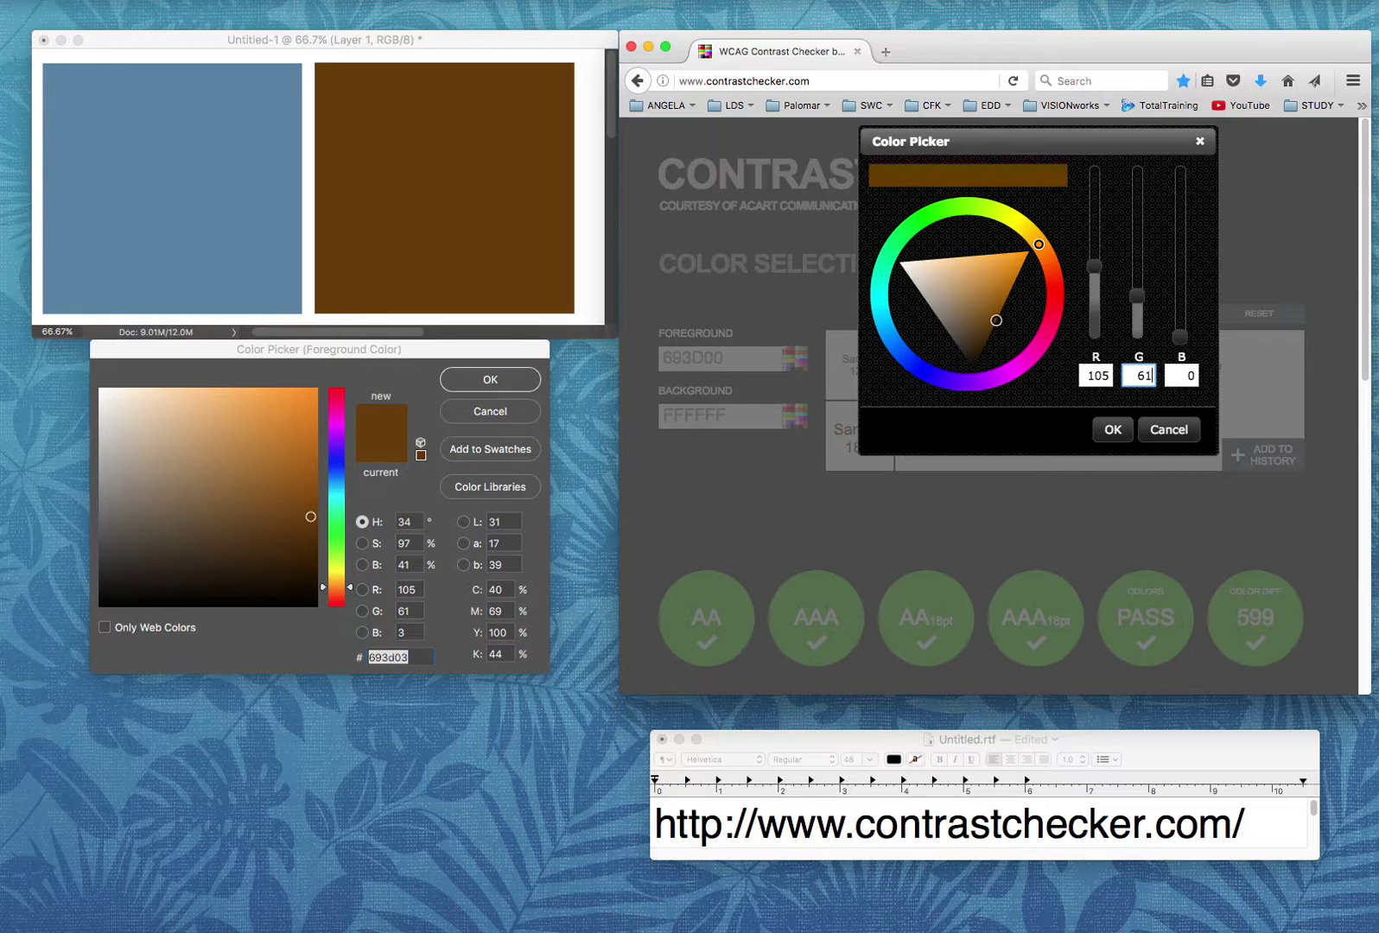
click(1197, 376)
text(3)
click(1112, 430)
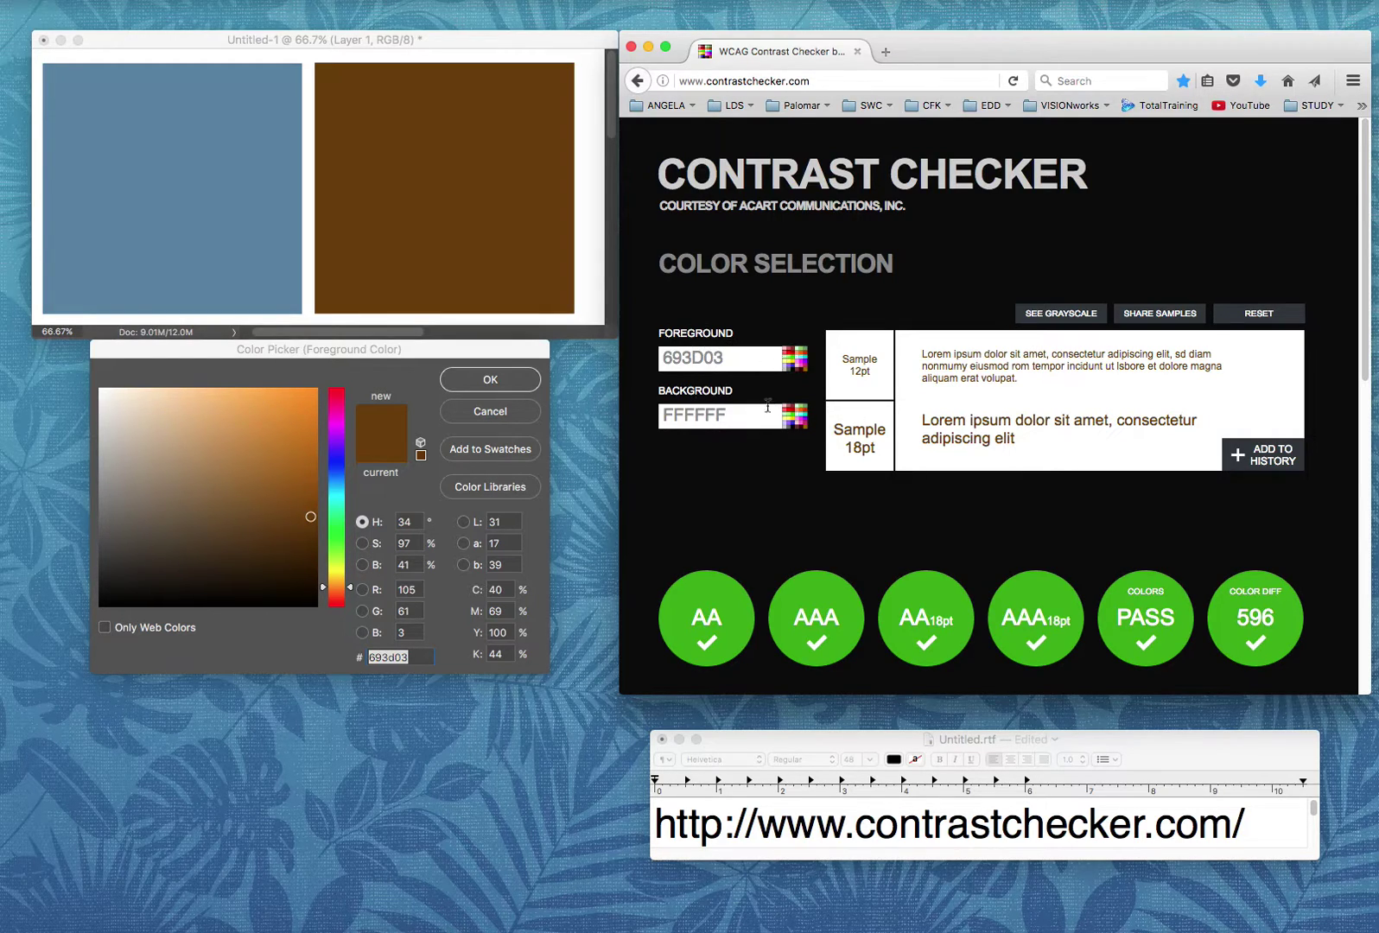
Step: Preview the brown text samples in grayscale, review the pass indicators, and return the samples to RGB color
click(1060, 313)
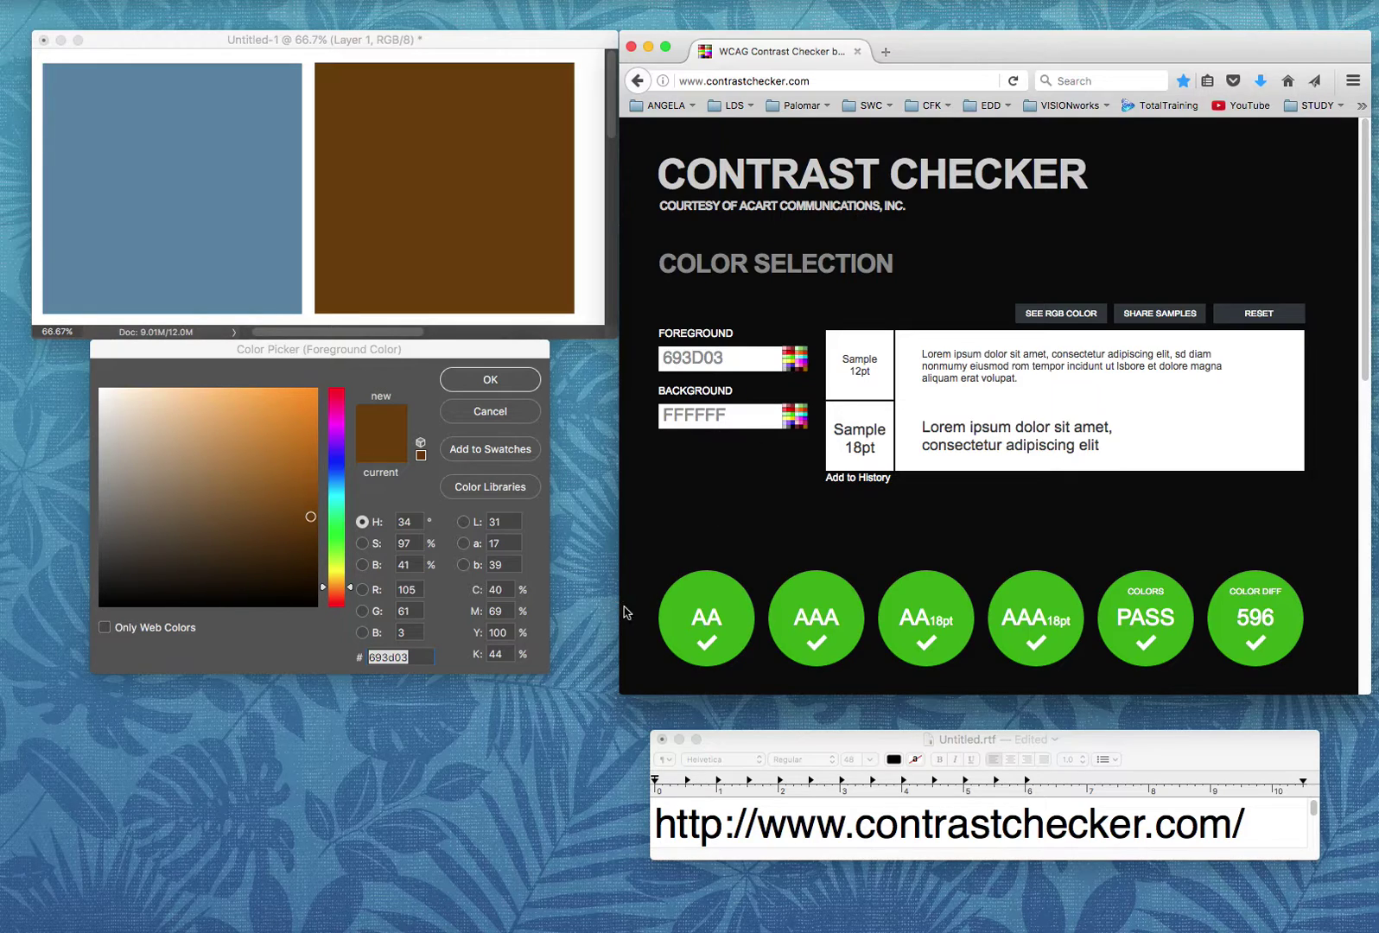
mouse_move(751, 620)
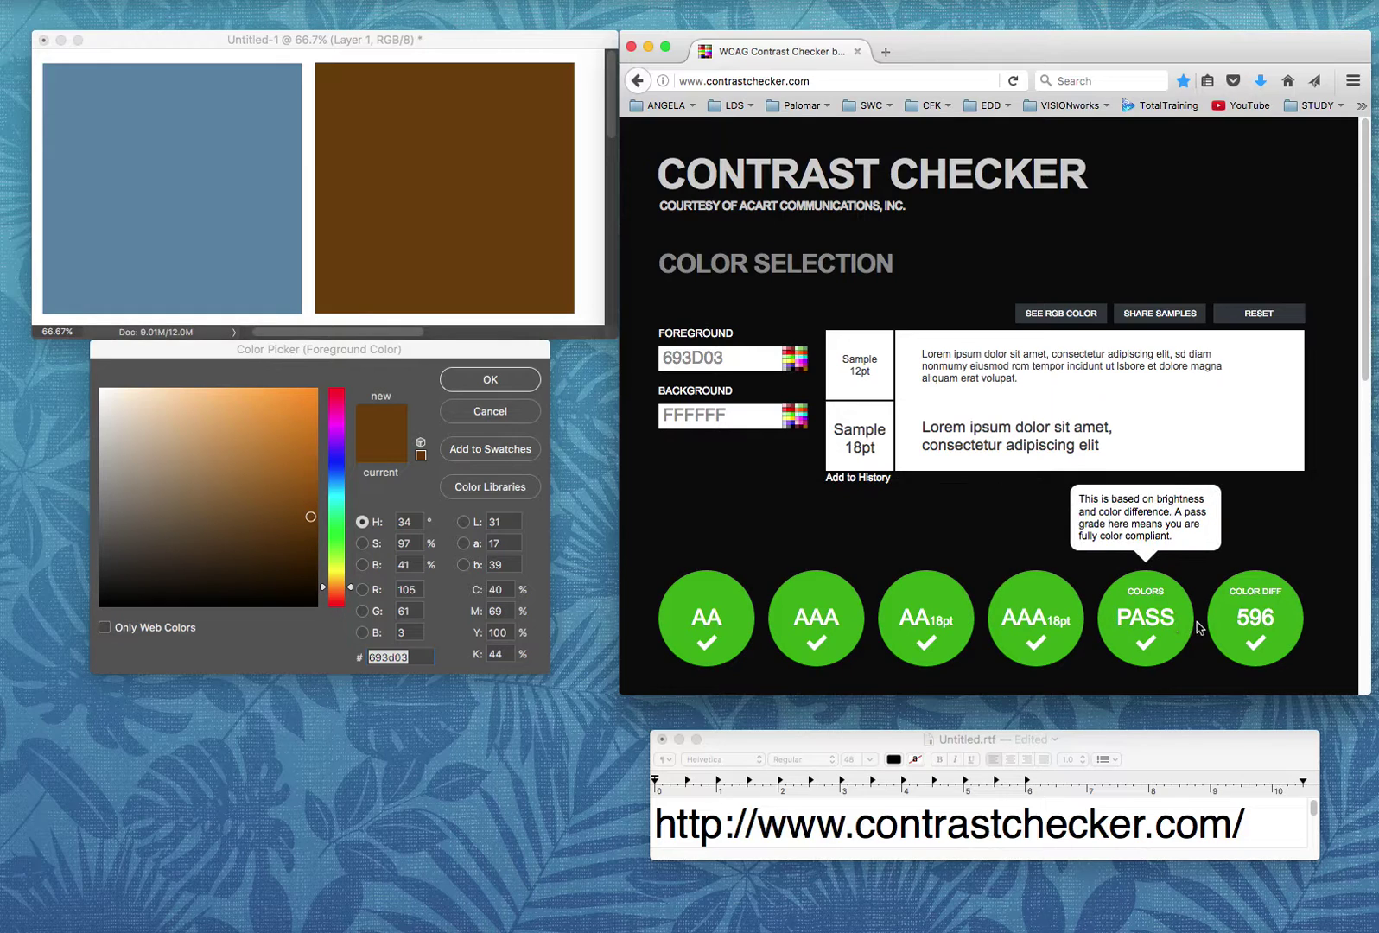
mouse_move(1271, 629)
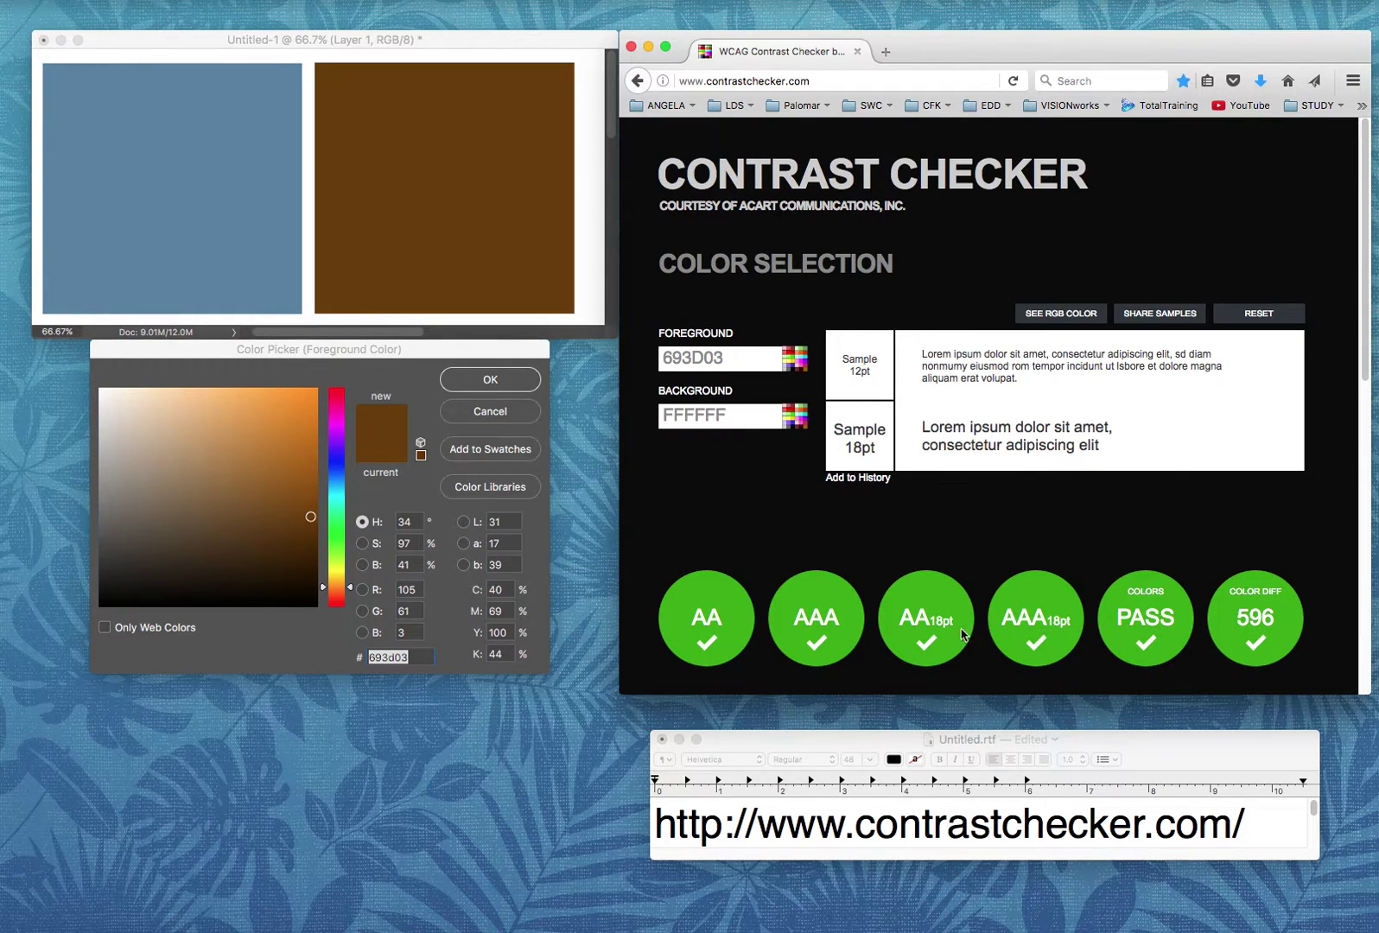
mouse_move(808, 622)
click(1059, 319)
click(1059, 319)
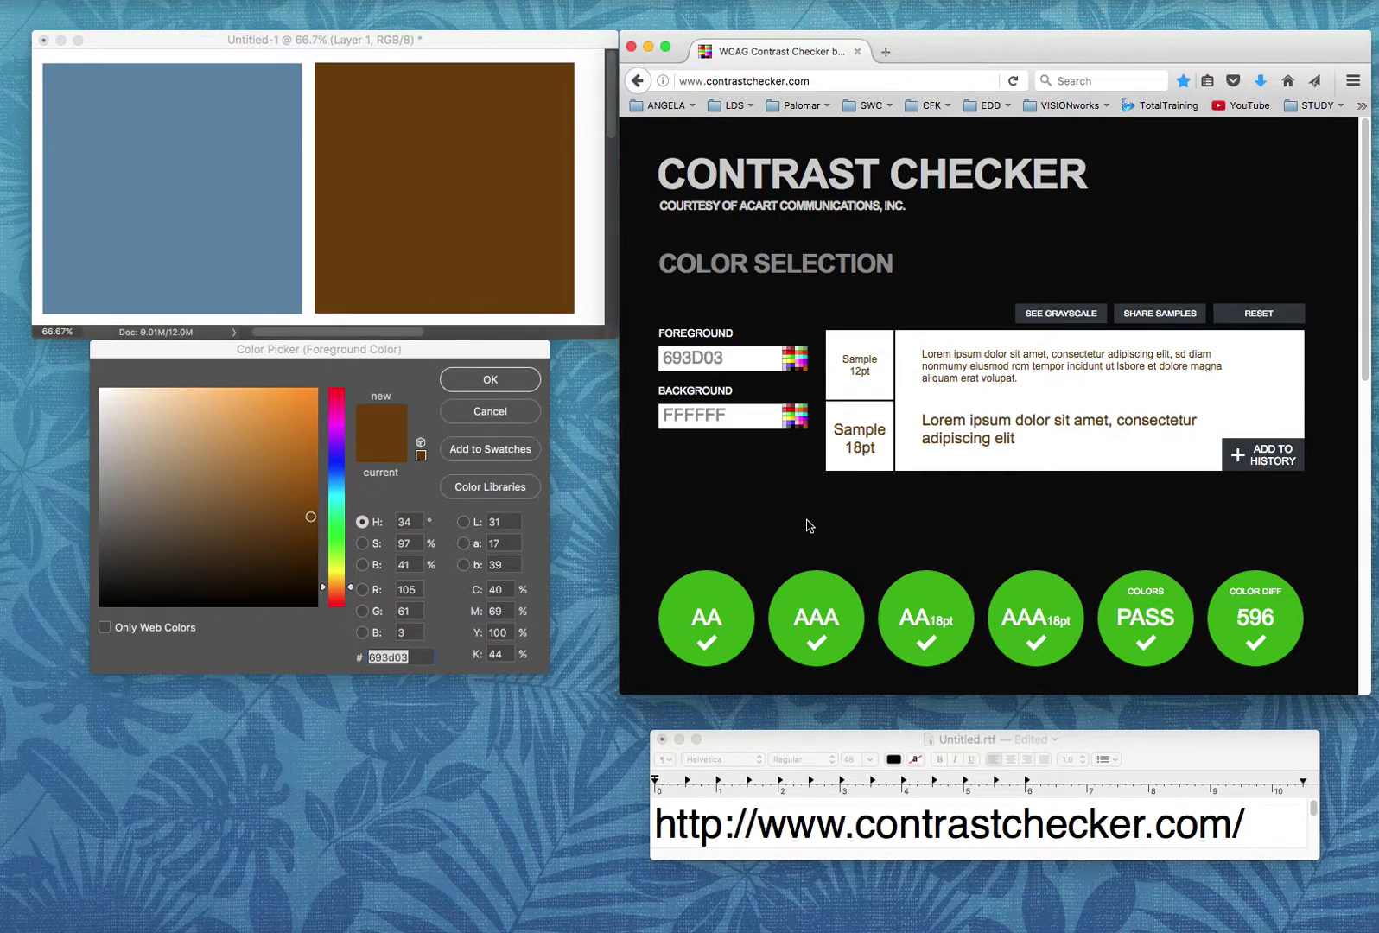